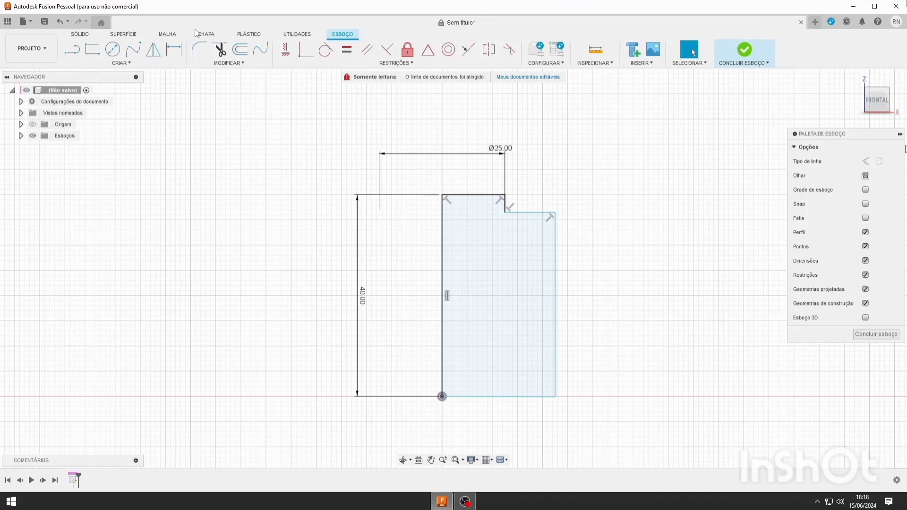
# - Dimension the profile's outer vertical edge about the vertical axis line as an 86 mm diameter
pyautogui.click(442, 222)
pyautogui.click(555, 249)
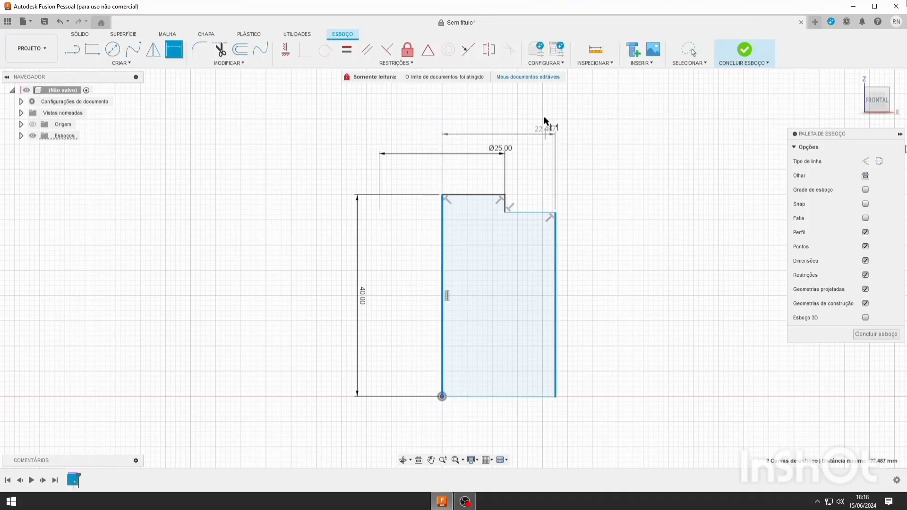
pyautogui.rightClick(543, 113)
pyautogui.click(547, 172)
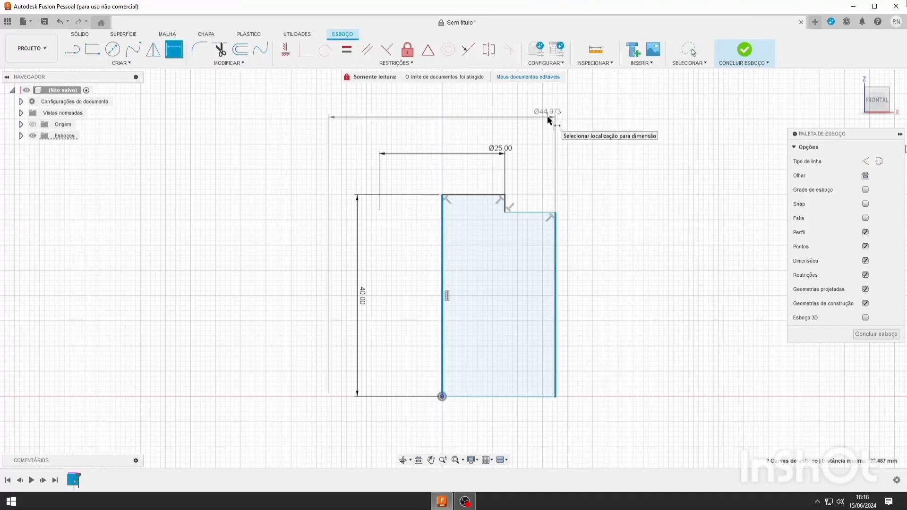
pyautogui.click(547, 117)
pyautogui.write('86')
pyautogui.press('Return')
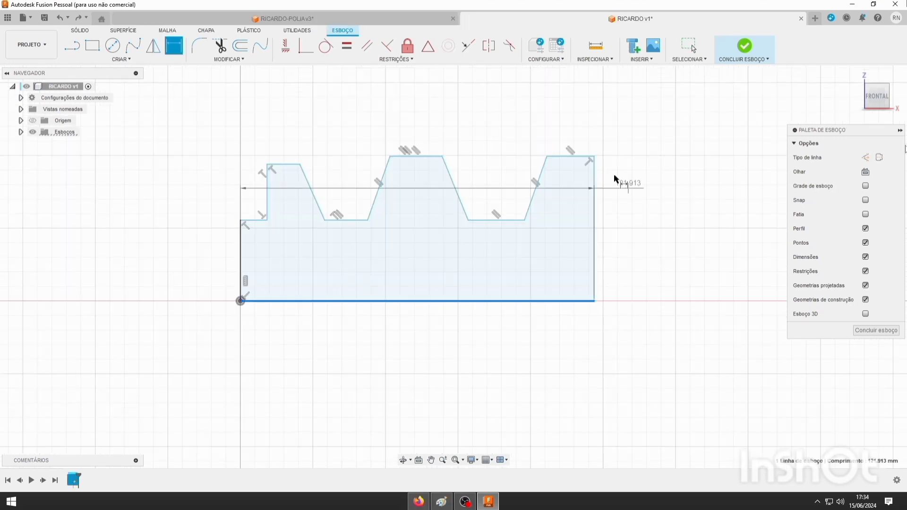
# - Dimension the right ridge's top edge about the horizontal axis line as an 86 mm diameter
pyautogui.click(585, 156)
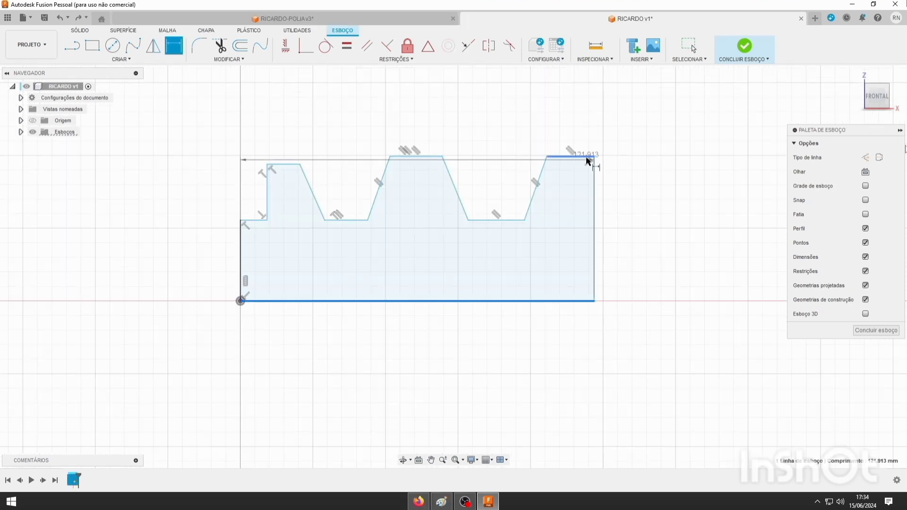
pyautogui.rightClick(652, 264)
pyautogui.click(657, 317)
pyautogui.click(672, 320)
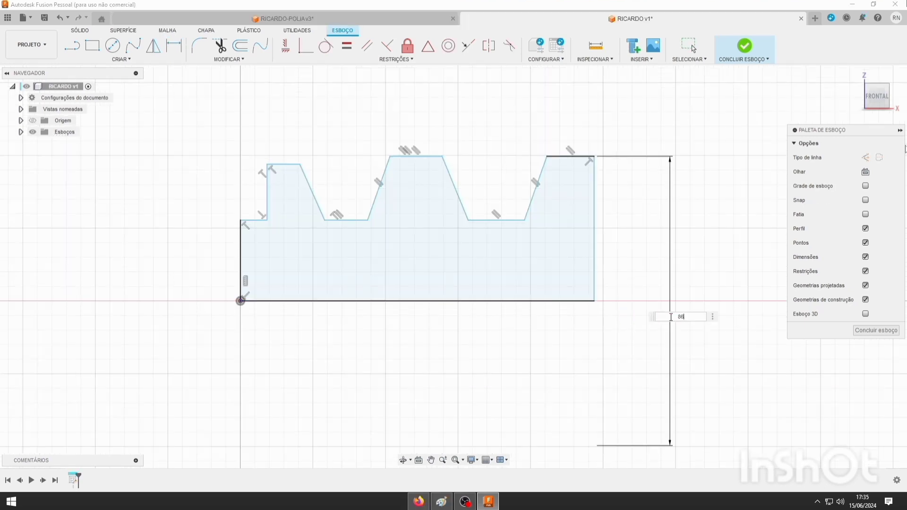
pyautogui.write('88')
pyautogui.press('Return')
# - Try a 43 mm diameter dimension on the right groove's floor and undo it
pyautogui.click(504, 220)
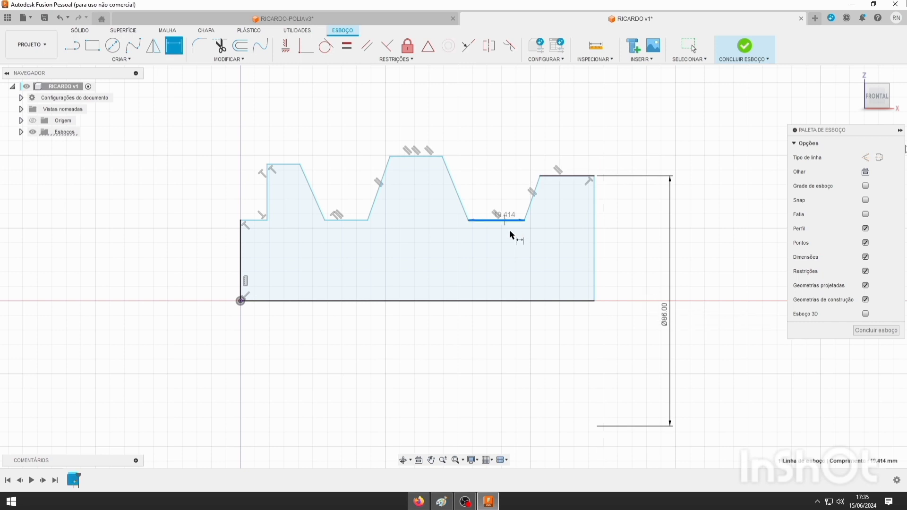
pyautogui.click(531, 301)
pyautogui.rightClick(633, 303)
pyautogui.click(642, 361)
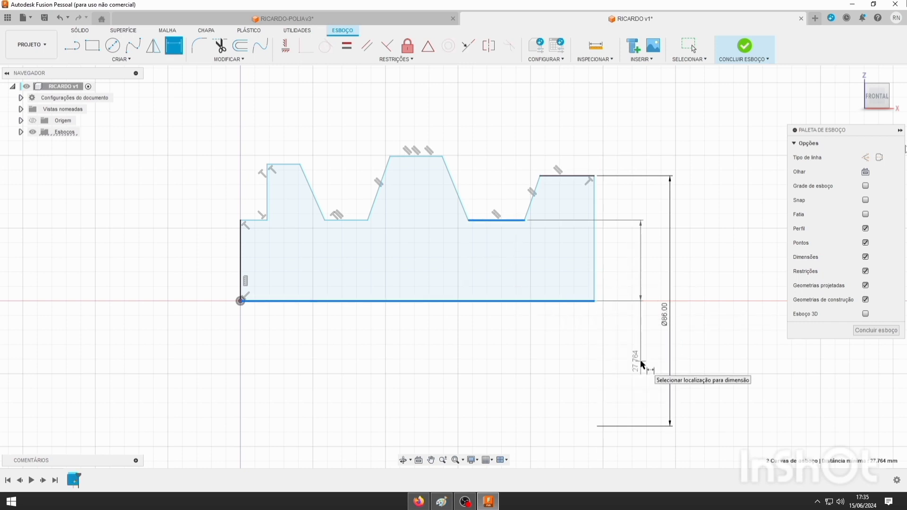
pyautogui.click(641, 362)
pyautogui.write('43')
pyautogui.press('Return')
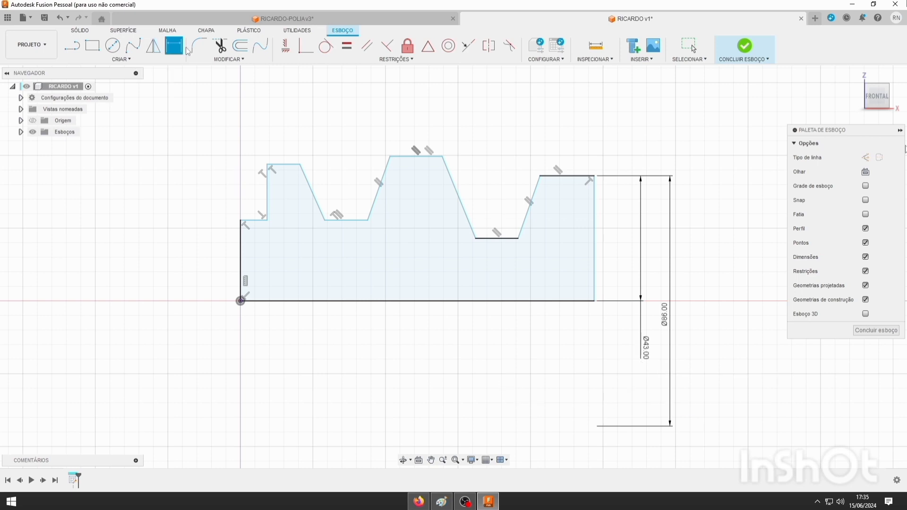
pyautogui.click(60, 19)
pyautogui.click(60, 19)
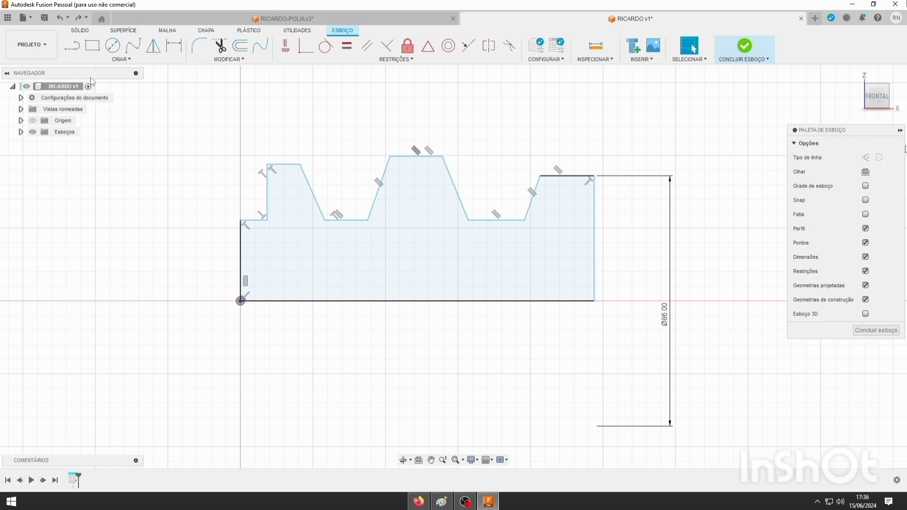
# - Dimension the right groove's floor about the axis line as a 60 mm diameter
pyautogui.click(174, 47)
pyautogui.click(501, 220)
pyautogui.click(511, 301)
pyautogui.rightClick(637, 305)
pyautogui.click(646, 363)
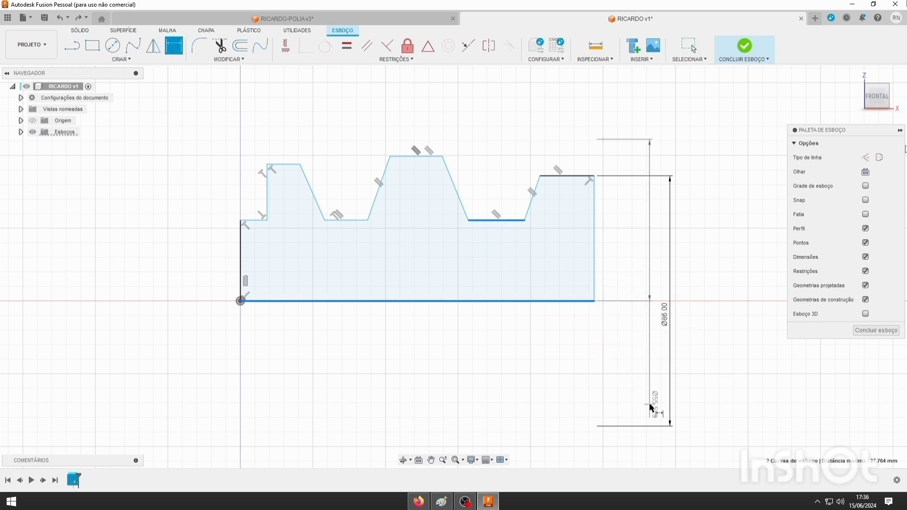
pyautogui.click(652, 407)
pyautogui.write('60')
pyautogui.press('Return')
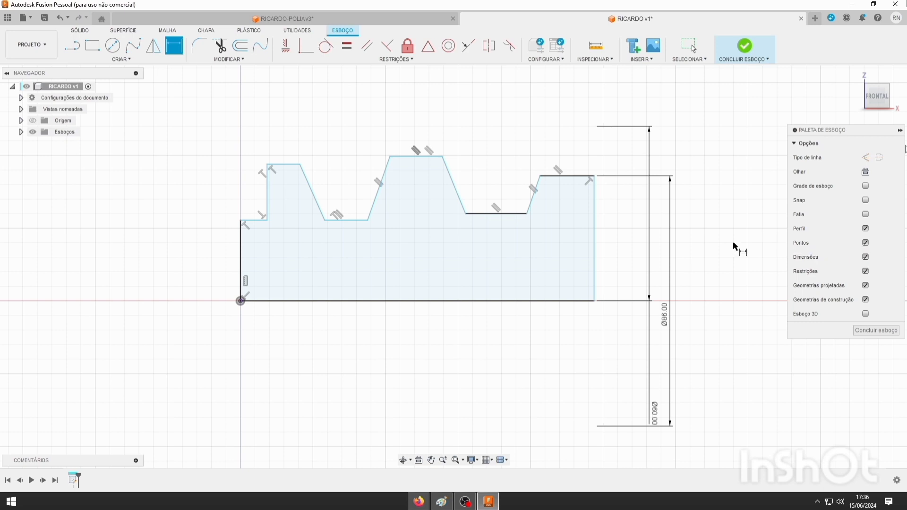
# - Dimension the left groove's floor about the axis line as a 60 mm diameter
pyautogui.click(350, 220)
pyautogui.click(363, 301)
pyautogui.rightClick(631, 302)
pyautogui.click(634, 359)
pyautogui.click(635, 361)
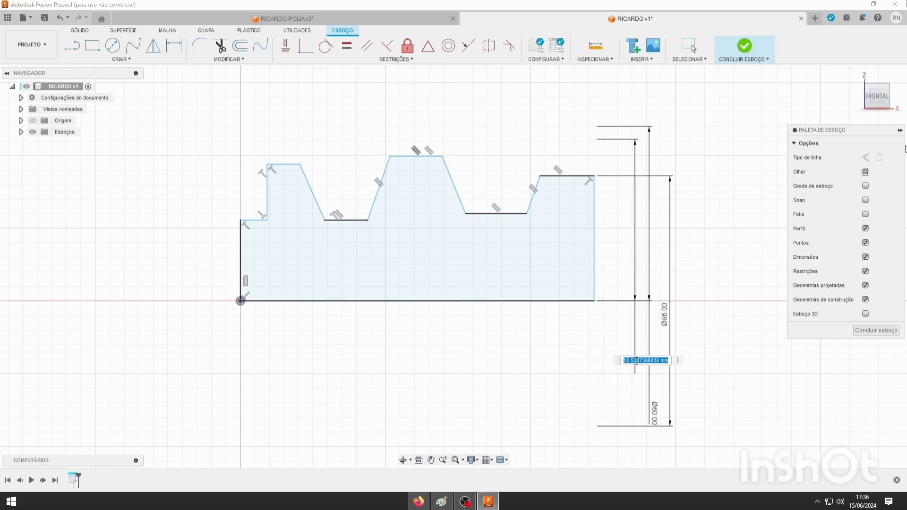
pyautogui.write('60')
pyautogui.press('Return')
pyautogui.click(417, 156)
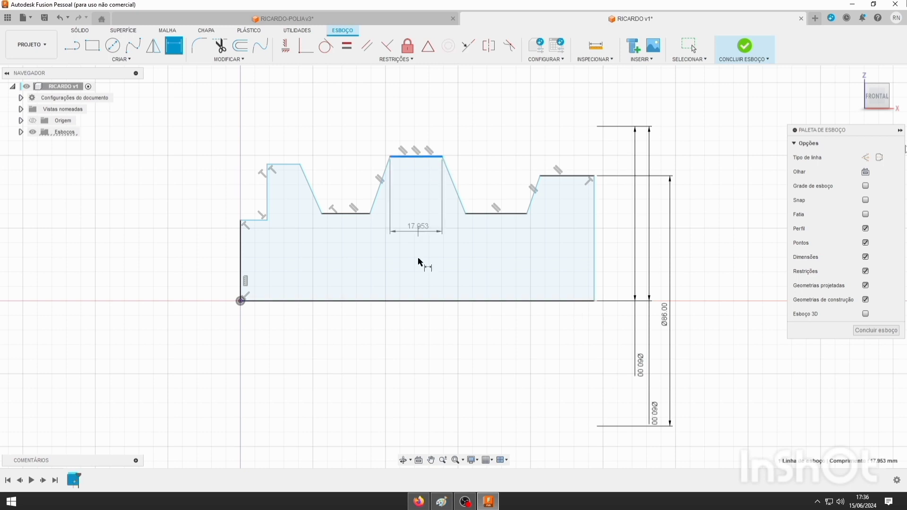
pyautogui.click(419, 301)
pyautogui.click(718, 297)
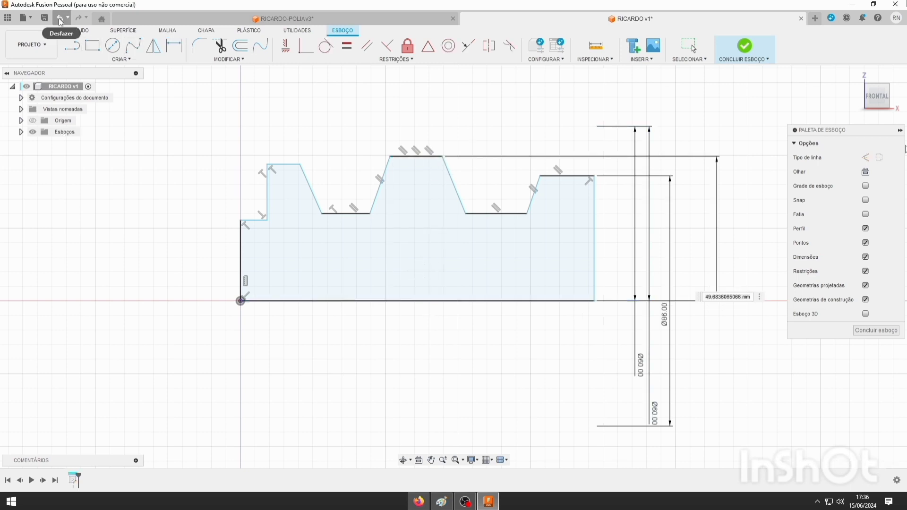
pyautogui.press('Escape')
# - Dimension the middle ridge's top edge about the axis line as an 86 mm diameter
pyautogui.click(174, 46)
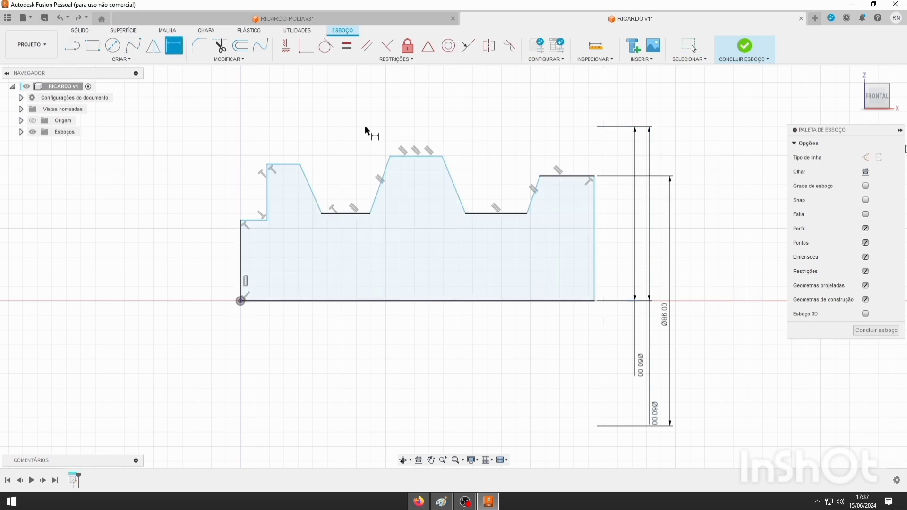
pyautogui.click(418, 157)
pyautogui.click(446, 301)
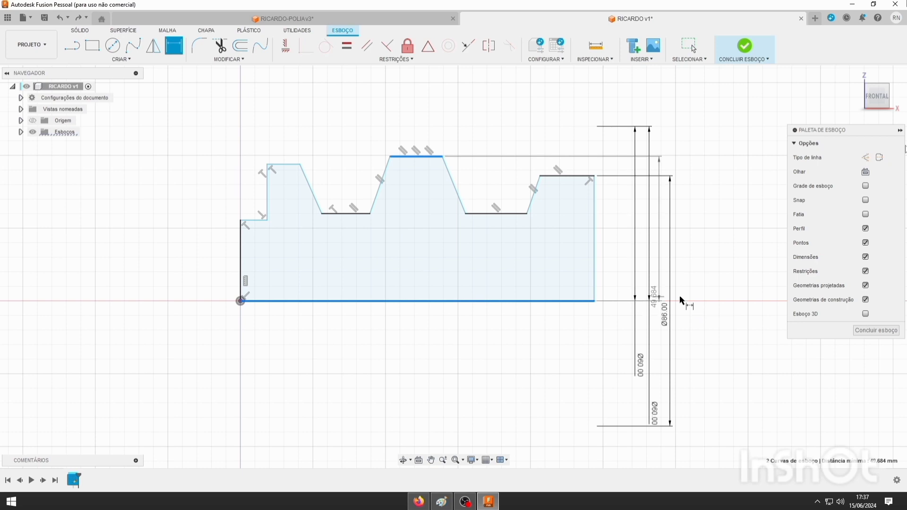
pyautogui.click(708, 354)
pyautogui.write('86')
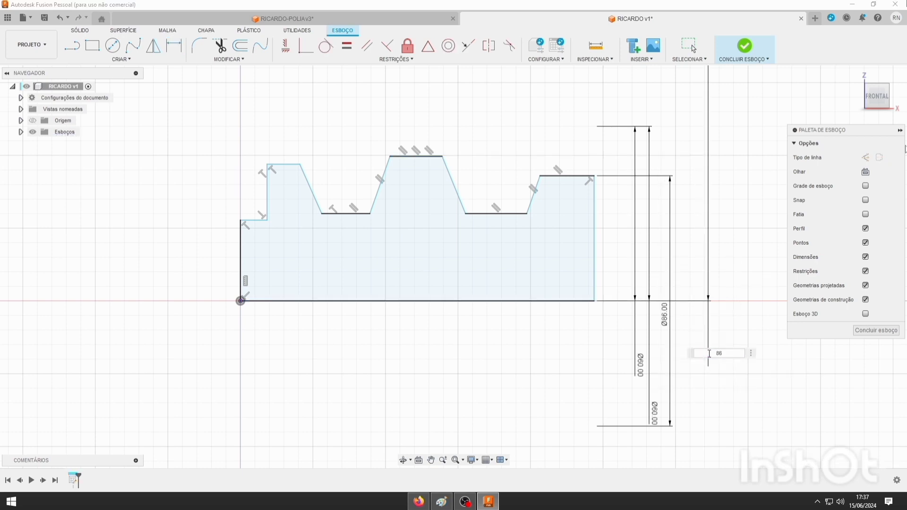
pyautogui.press('Return')
# - Try a linear dimension from the axis line to the left ridge's top edge and undo it
pyautogui.click(285, 164)
pyautogui.click(307, 301)
pyautogui.click(694, 288)
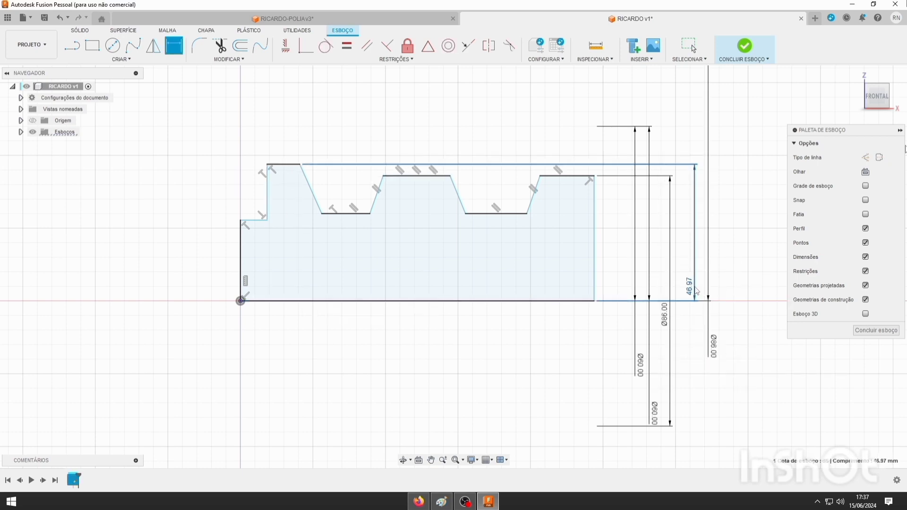
pyautogui.click(60, 18)
# - Start a diameter dimension between the left ridge's top edge and the axis line
pyautogui.press('d')
pyautogui.click(287, 164)
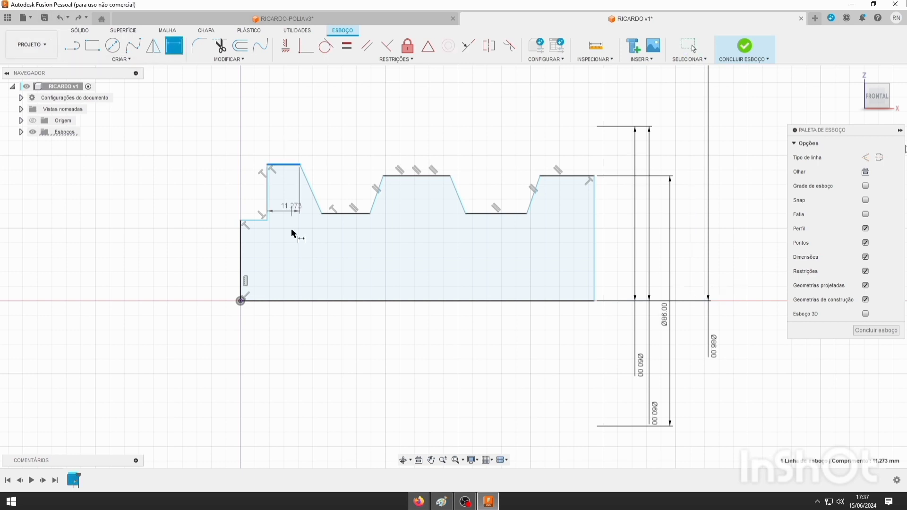
pyautogui.click(286, 301)
pyautogui.rightClick(691, 299)
pyautogui.click(707, 357)
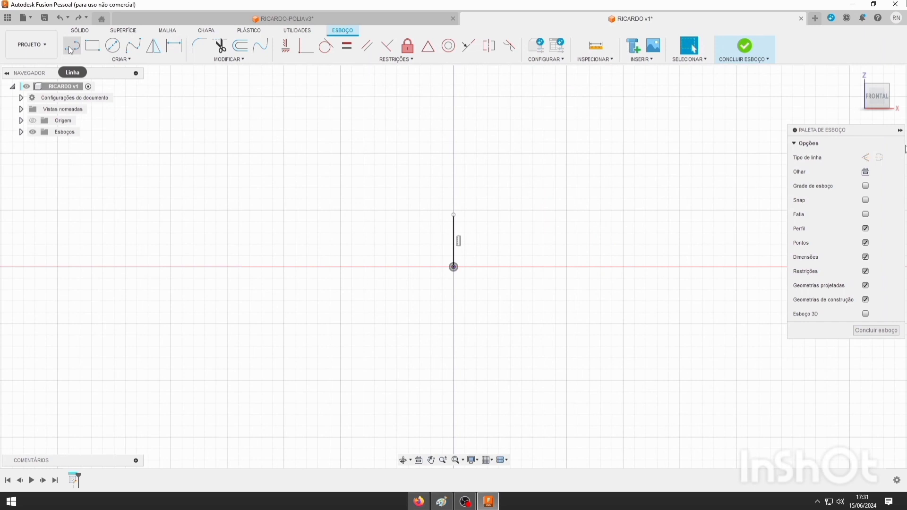
# - Replace the existing vertical line with a stepped profile from the origin: a line about 28 mm high, a shoulder, and the first ridge sloping down
pyautogui.click(69, 46)
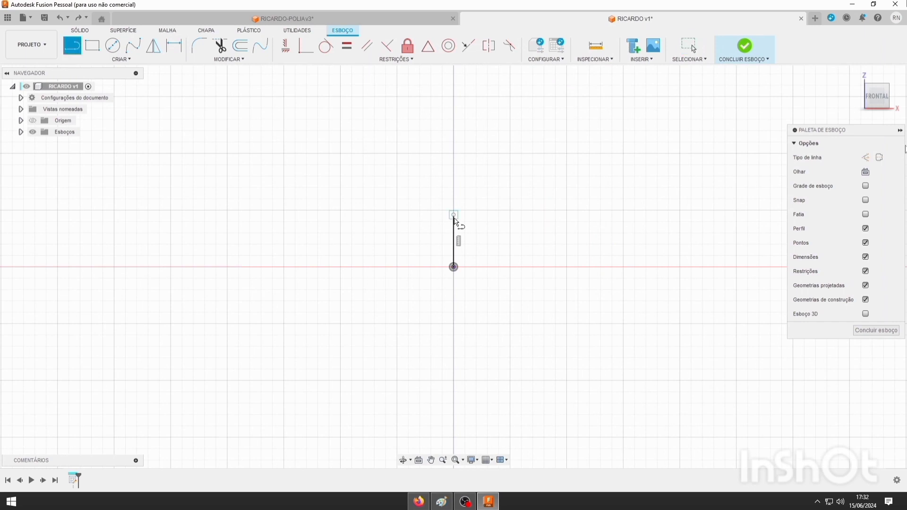
pyautogui.click(58, 21)
pyautogui.click(69, 46)
pyautogui.click(454, 267)
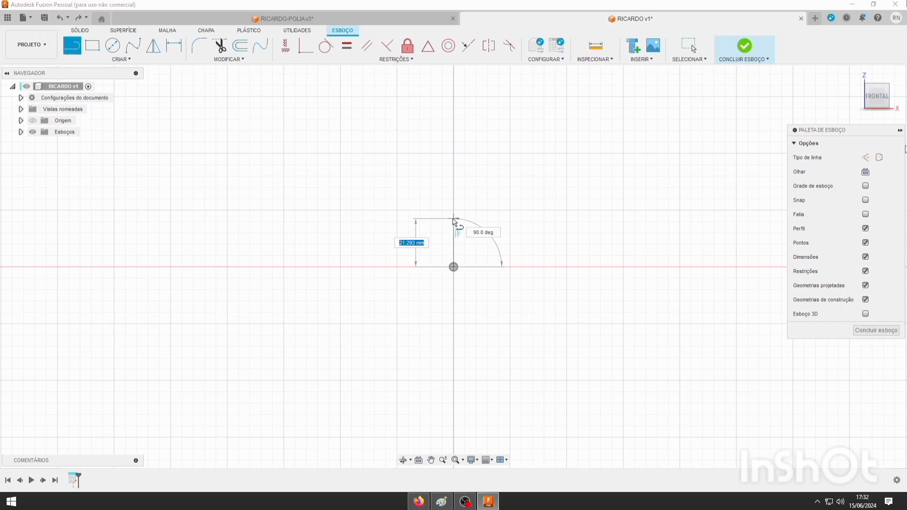
pyautogui.click(454, 204)
pyautogui.click(519, 203)
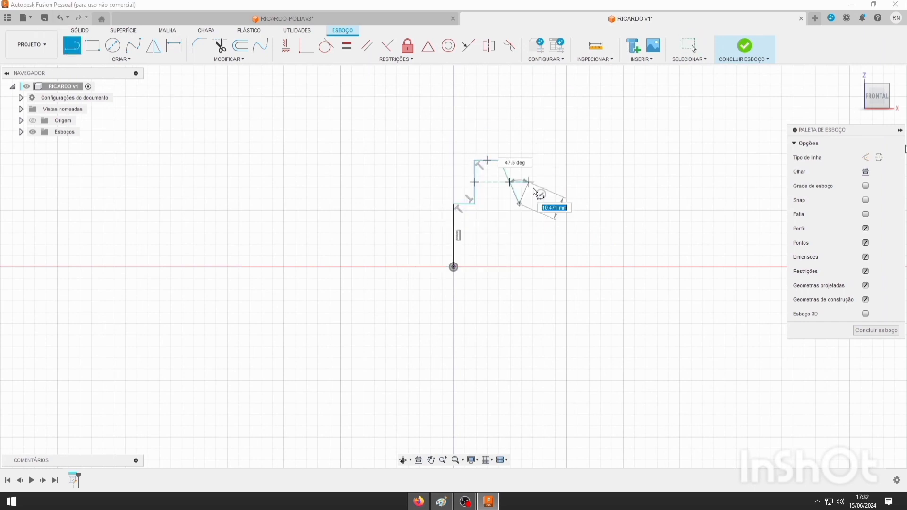
# - Continue the profile with two groove floors and two more sloped ridges, closing it to the origin along a baseline about 122 mm long
pyautogui.click(554, 204)
pyautogui.click(571, 154)
pyautogui.click(612, 153)
pyautogui.click(631, 204)
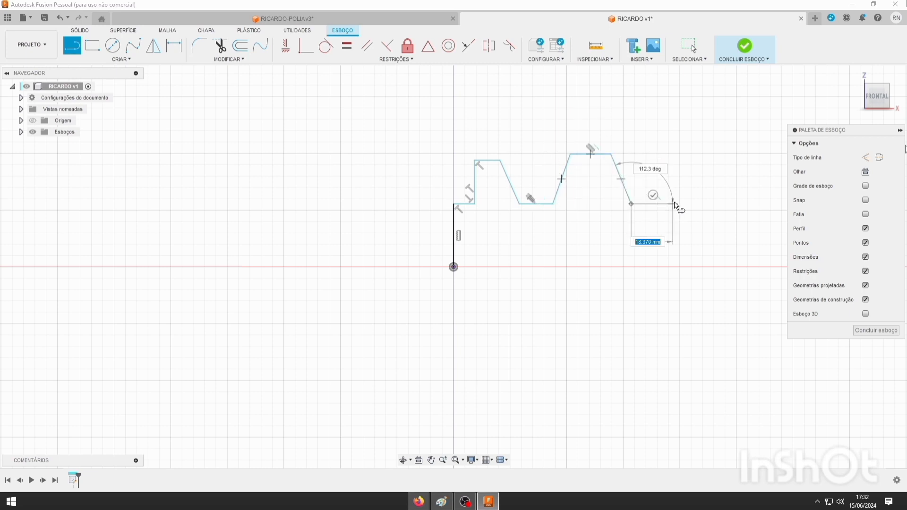
pyautogui.click(676, 203)
pyautogui.click(693, 154)
pyautogui.click(729, 154)
pyautogui.click(730, 267)
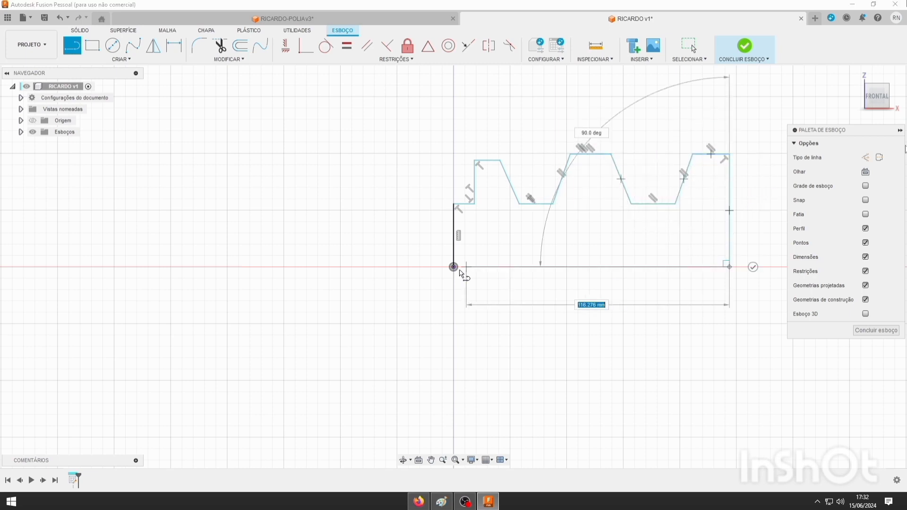
pyautogui.click(453, 267)
pyautogui.press('Escape')
pyautogui.scroll(2, 573, 289)
pyautogui.scroll(-4, 562, 287)
pyautogui.scroll(4, 705, 245)
pyautogui.click(171, 50)
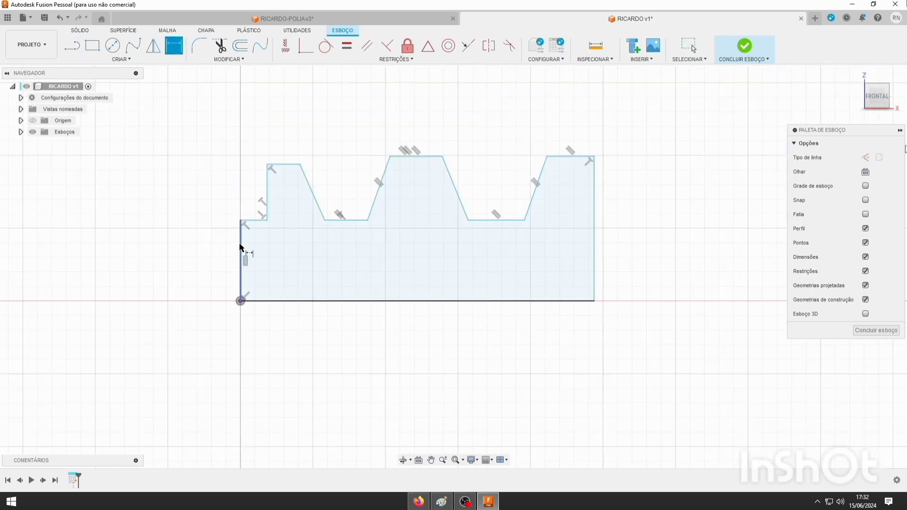
pyautogui.rightClick(240, 247)
pyautogui.click(220, 302)
pyautogui.click(172, 46)
pyautogui.rightClick(241, 253)
pyautogui.click(199, 282)
pyautogui.press('Escape')
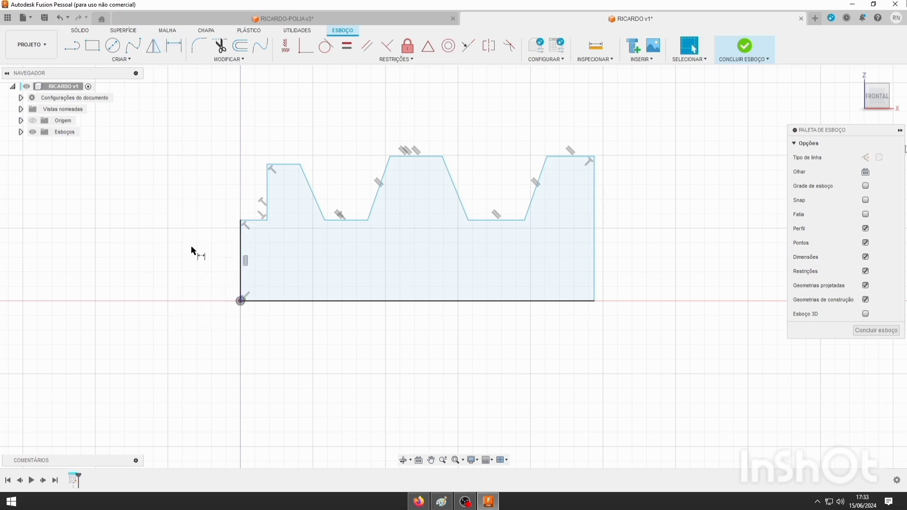
# - Try a 60 mm diameter dimension between the left shoulder's edge and the axis line and undo it
pyautogui.click(250, 301)
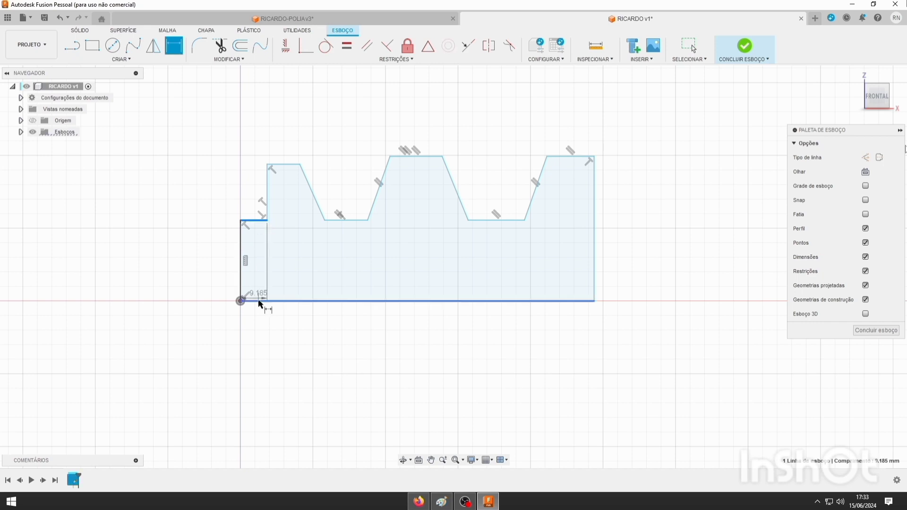
pyautogui.rightClick(198, 254)
pyautogui.click(196, 324)
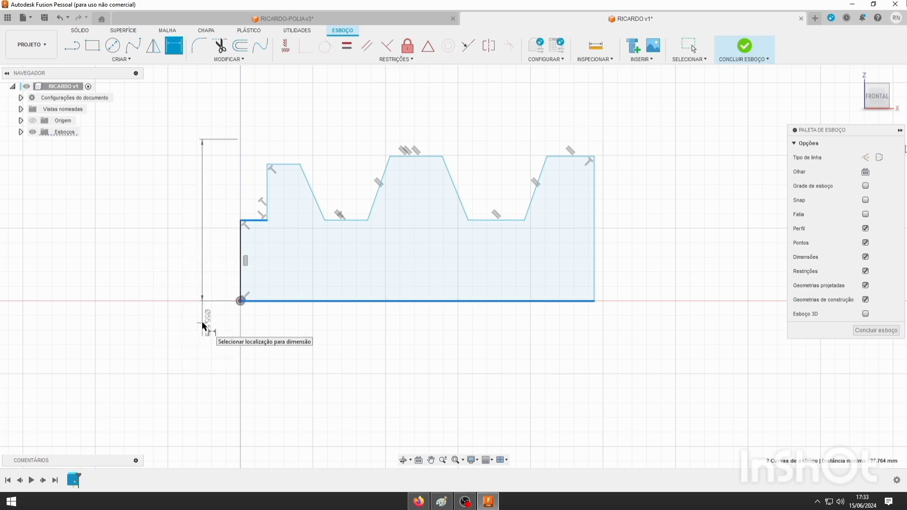
pyautogui.click(203, 395)
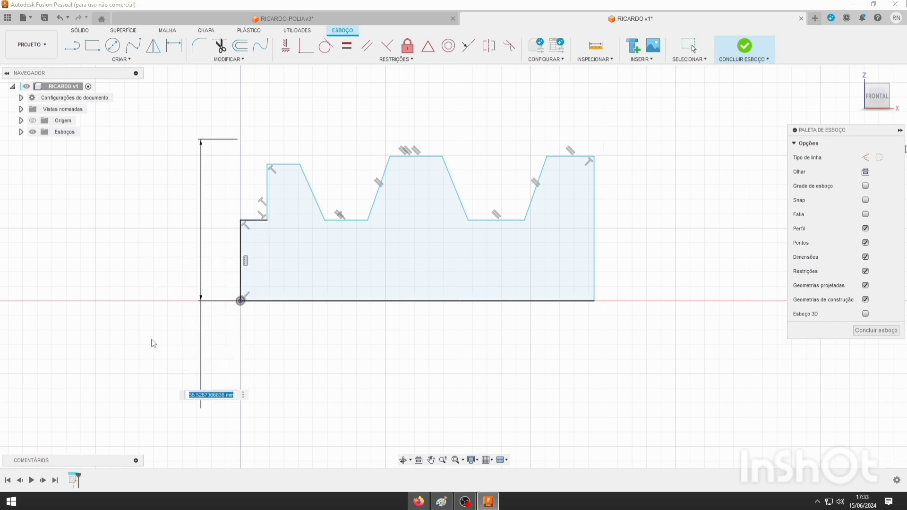
pyautogui.press('Return')
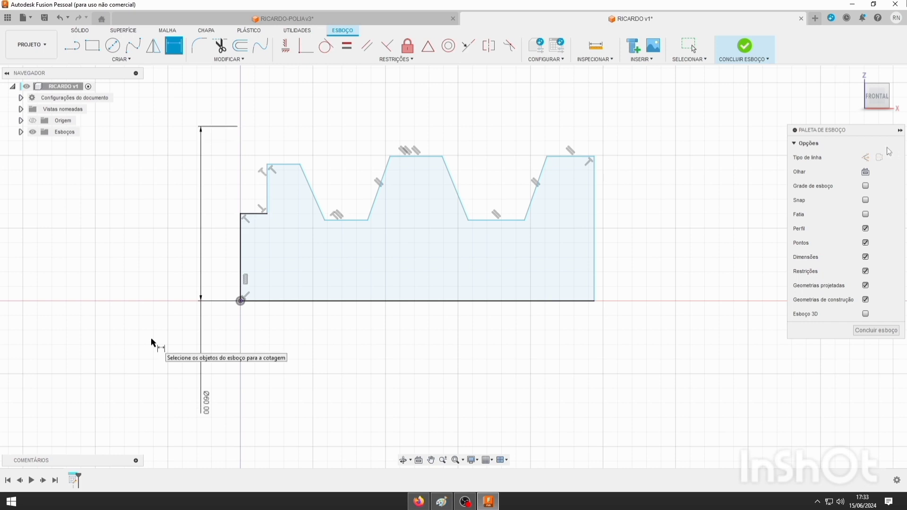
pyautogui.click(60, 20)
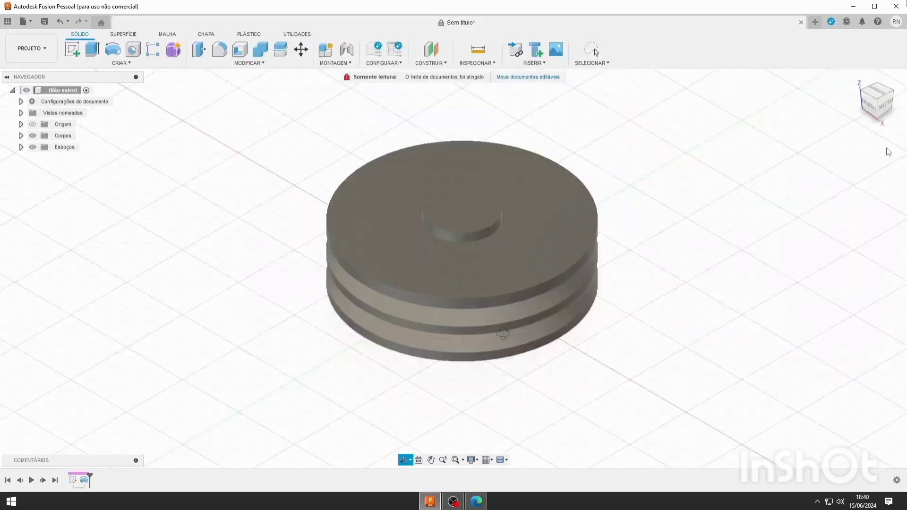
# - Hide the layout grid around the revolved pulley
pyautogui.moveTo(504, 334); pyautogui.dragTo(406, 359)
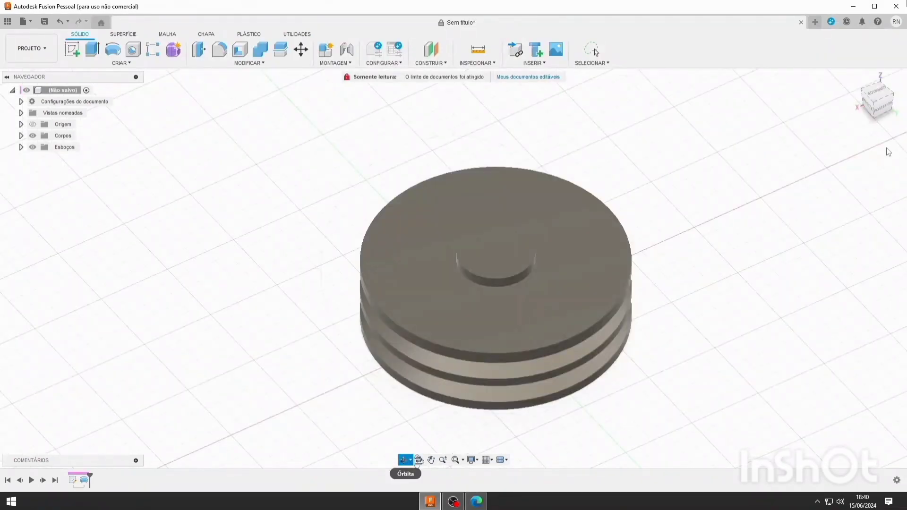
pyautogui.click(487, 461)
pyautogui.click(504, 408)
# - Sketch a 28 mm diameter circle centred on the pulley's top face
pyautogui.moveTo(332, 439); pyautogui.dragTo(457, 336, button='middle')
pyautogui.press('c')
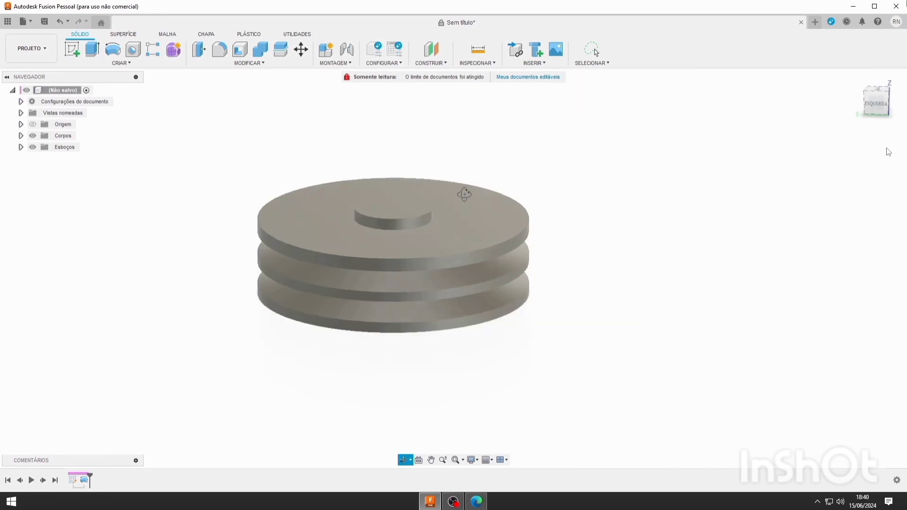
pyautogui.click(355, 268)
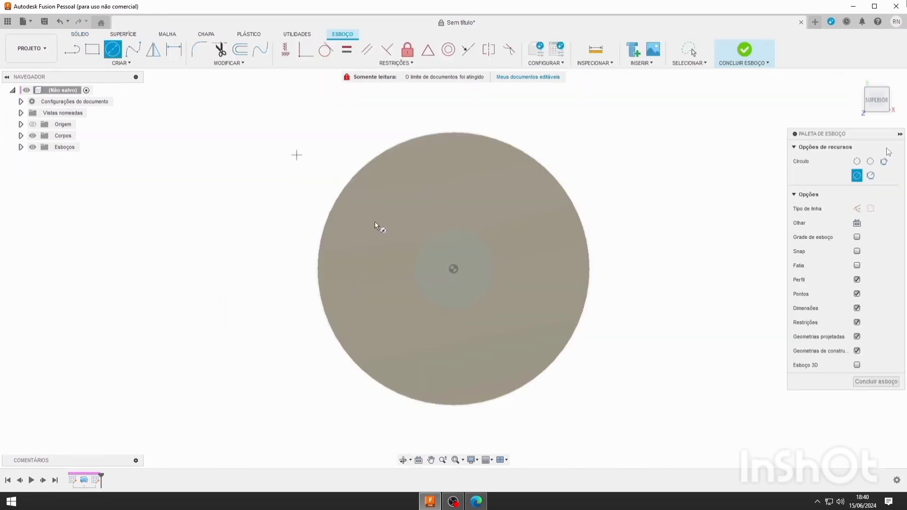
pyautogui.click(454, 269)
pyautogui.write('20')
pyautogui.press('Return')
pyautogui.press('Escape')
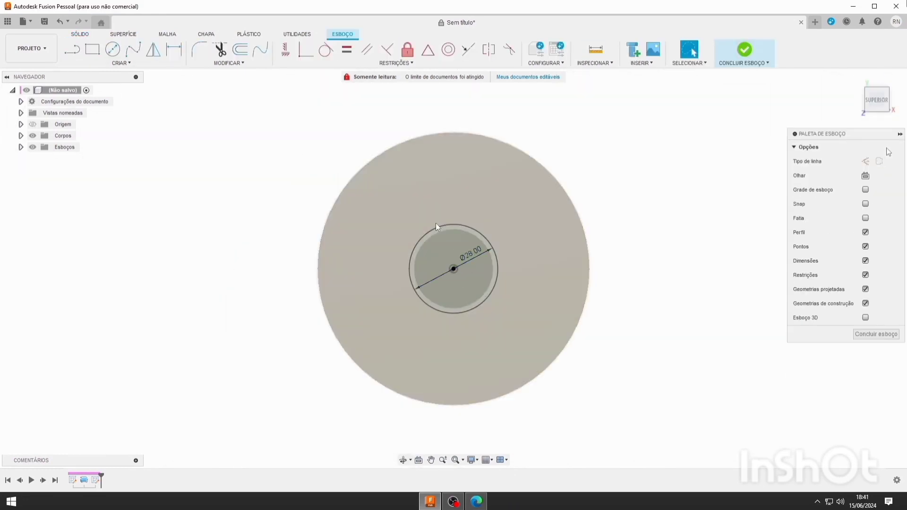
pyautogui.click(92, 49)
pyautogui.click(448, 217)
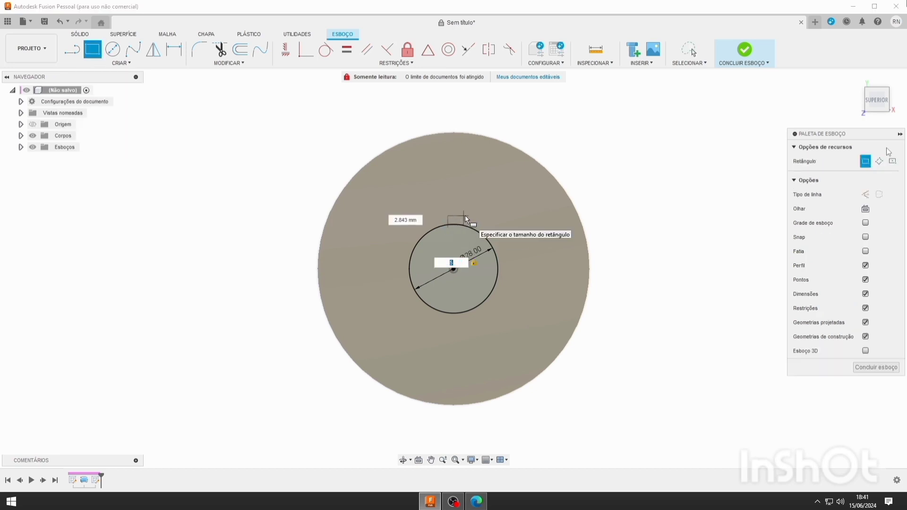
pyautogui.press('Return')
pyautogui.press('Escape')
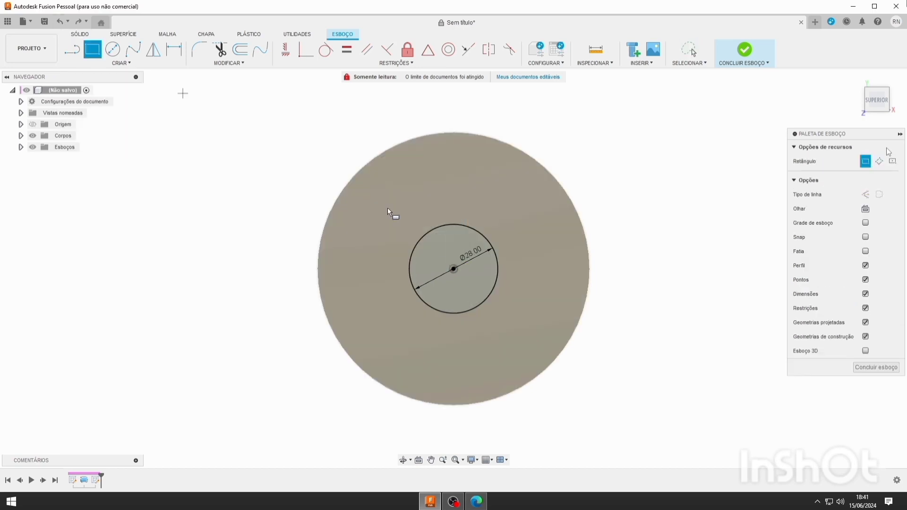
pyautogui.click(441, 206)
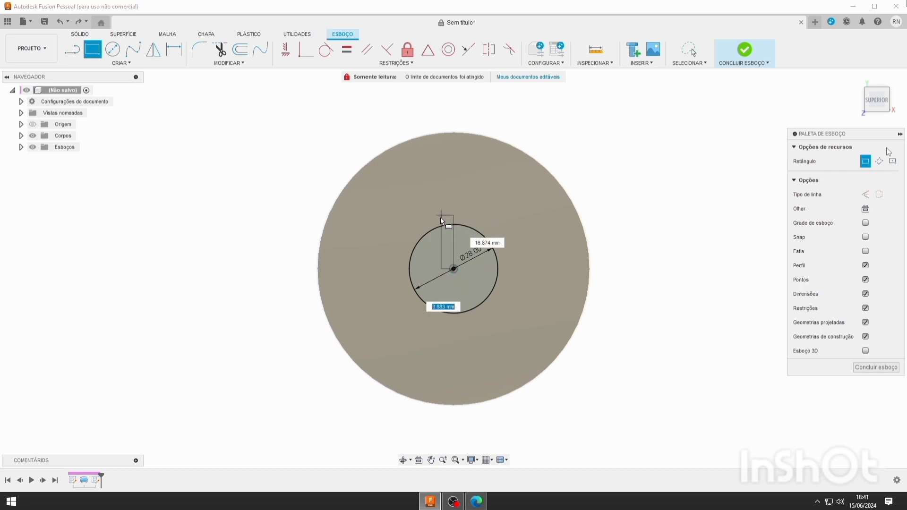
pyautogui.press('Escape')
pyautogui.press('Escape')
# - Sketch a vertical line from the circle's centre to its upper edge and an open three-sided keyway outline around that line's upper end
pyautogui.press('l')
pyautogui.click(454, 269)
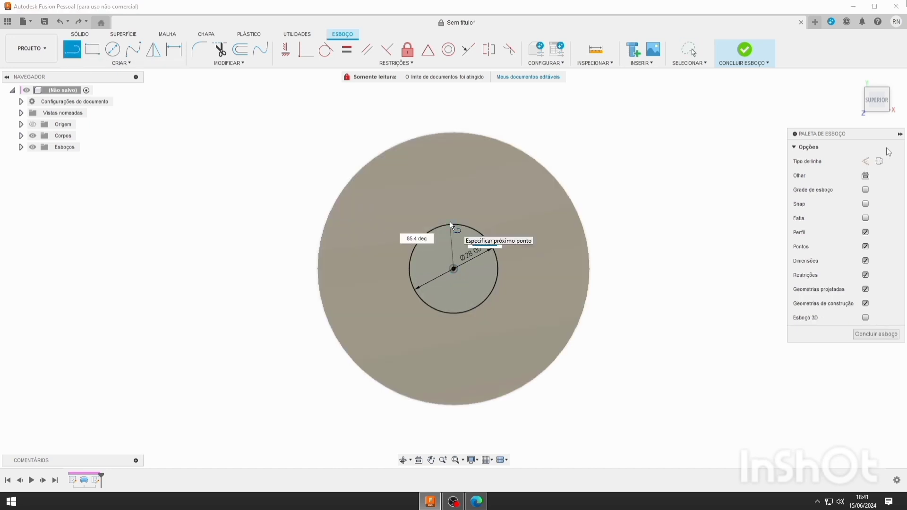
pyautogui.doubleClick(450, 221)
pyautogui.scroll(5, 451, 222)
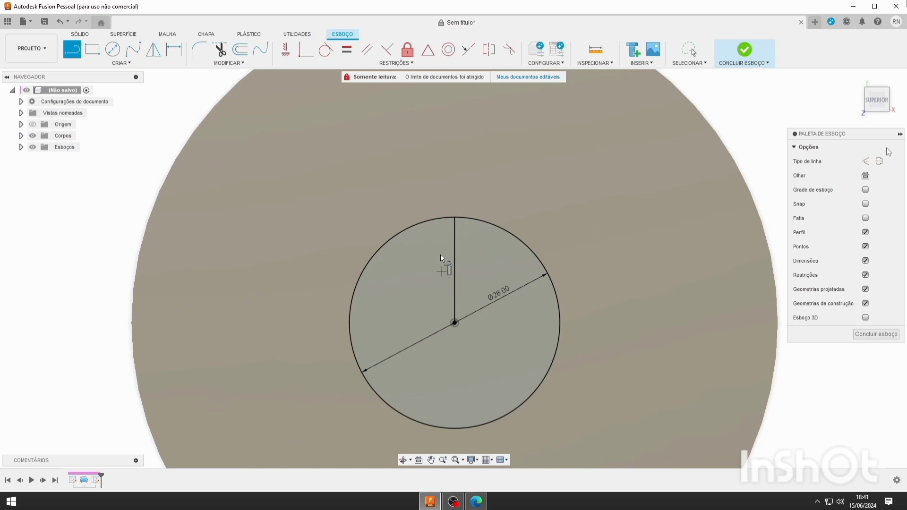
pyautogui.click(472, 189)
pyautogui.click(472, 237)
pyautogui.press('Escape')
# - Dimension the distance between the vertical centre line and the keyway outline's right side
pyautogui.press('d')
pyautogui.click(455, 232)
pyautogui.click(472, 212)
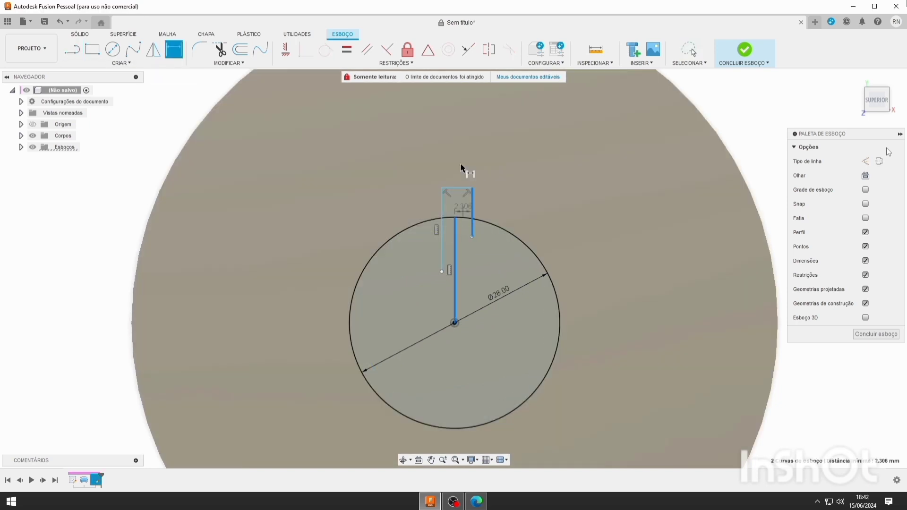
pyautogui.click(462, 153)
pyautogui.click(453, 501)
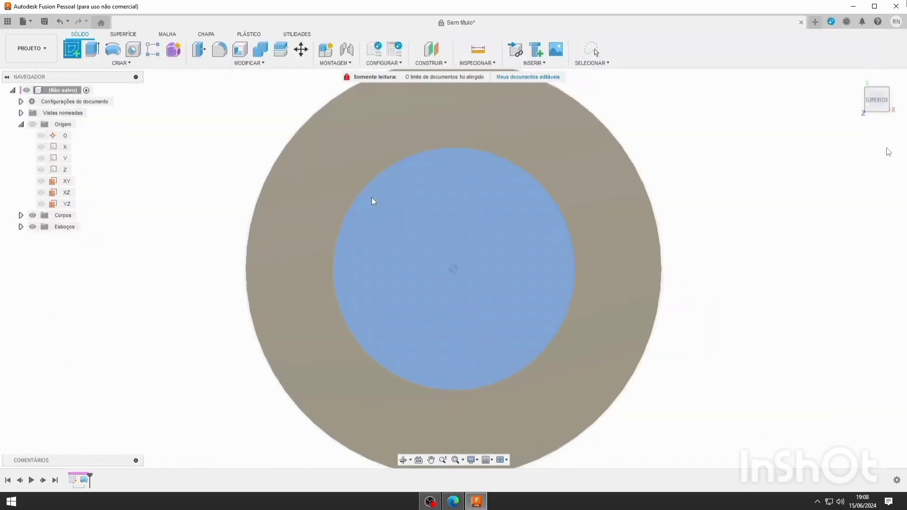
# - Sketch a 28 mm diameter circle centred on the hub's top face and finish the sketch
pyautogui.click(371, 198)
pyautogui.press('c')
pyautogui.click(453, 269)
pyautogui.write('35')
pyautogui.press('Return')
pyautogui.press('Escape')
pyautogui.click(742, 56)
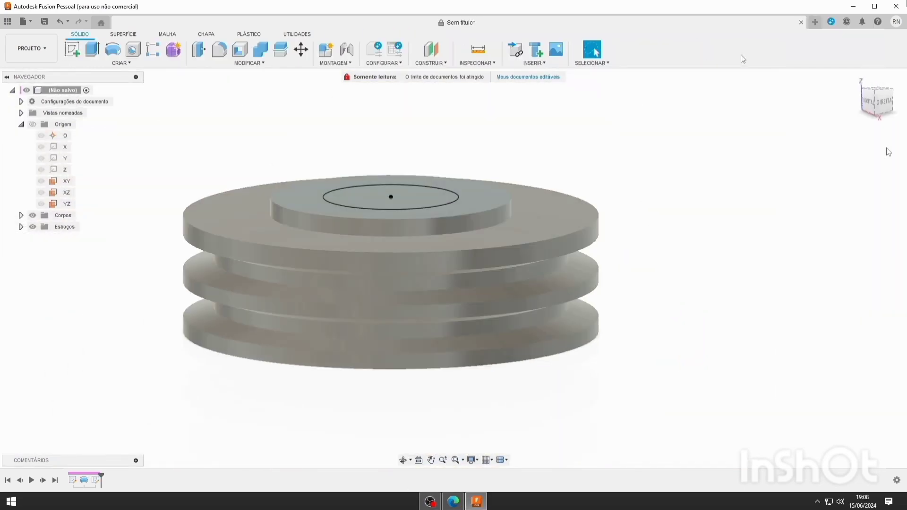
# - Extrude the circle downward as a cut through the whole pulley to form the bore
pyautogui.press('e')
pyautogui.moveTo(390, 149); pyautogui.dragTo(395, 381)
pyautogui.press('Return')
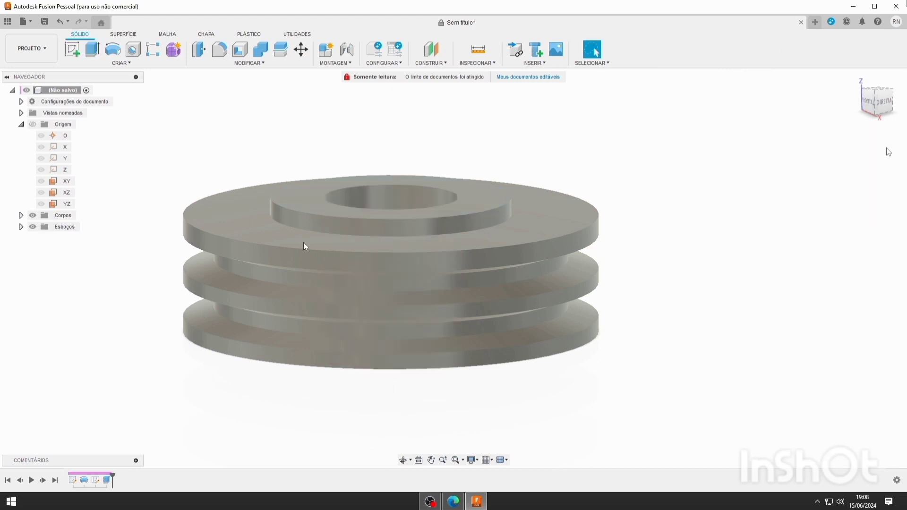
# - Extrude the hub's ring-shaped top face upward by about 8 mm, joining it to the body
pyautogui.click(308, 202)
pyautogui.press('e')
pyautogui.moveTo(305, 197); pyautogui.dragTo(310, 151)
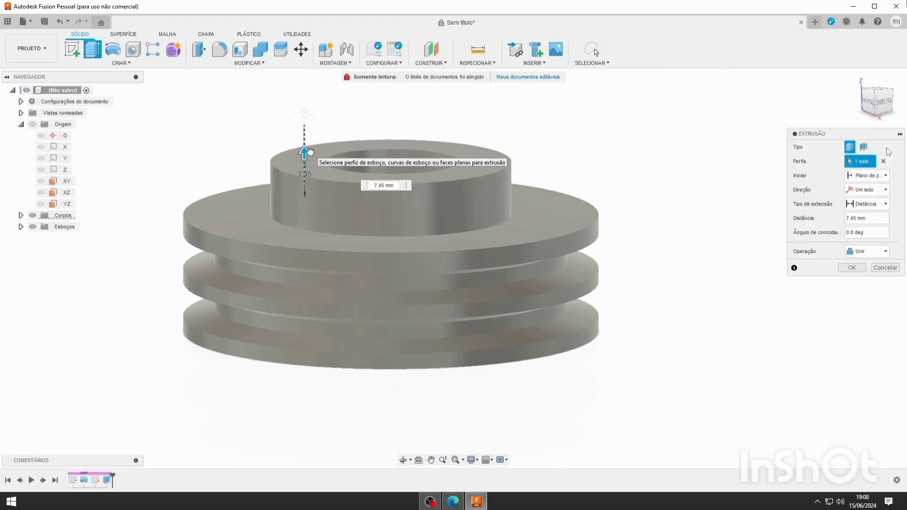
pyautogui.press('Return')
# - Chamfer the outer edge of the hub's top face with an equal-distance chamfer
pyautogui.click(472, 174)
pyautogui.click(250, 62)
pyautogui.press('Escape')
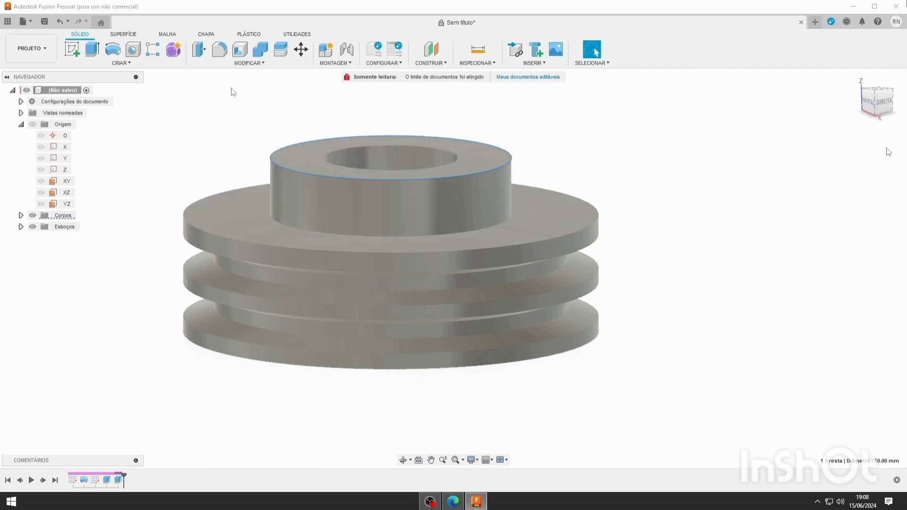
pyautogui.click(250, 63)
pyautogui.click(264, 100)
pyautogui.write('1')
pyautogui.press('Return')
# - Chamfer the upper outer edge of the top flange by 1 mm
pyautogui.click(599, 218)
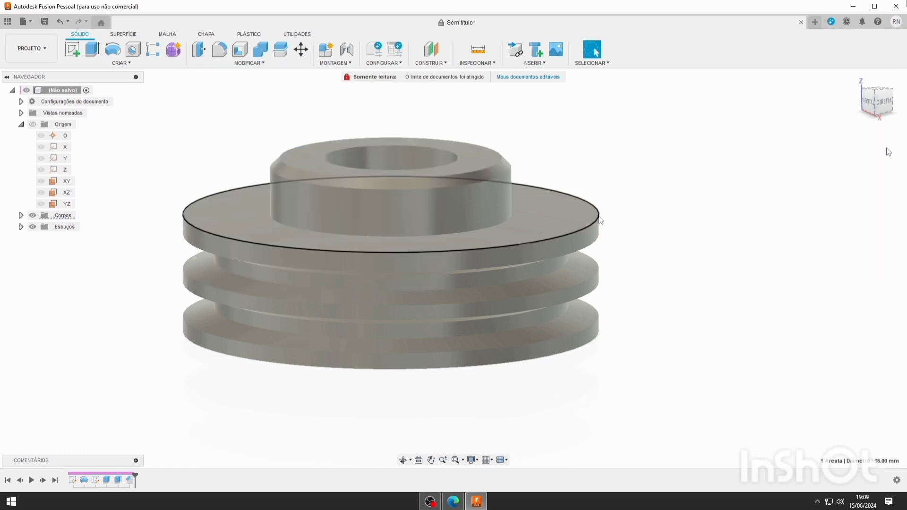
pyautogui.click(250, 62)
pyautogui.click(239, 93)
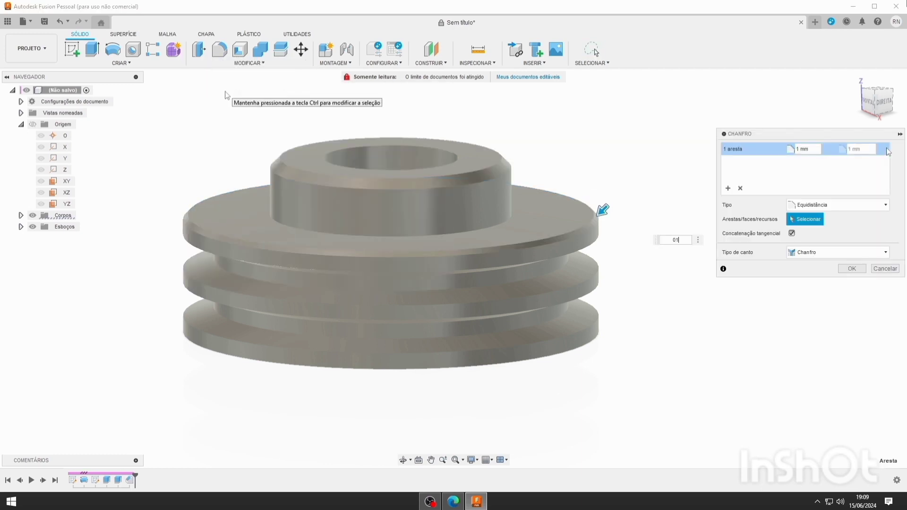
pyautogui.write('01')
pyautogui.press('Return')
# - Chamfer the upper outer edges of the middle and lower flanges by 1 mm
pyautogui.click(594, 278)
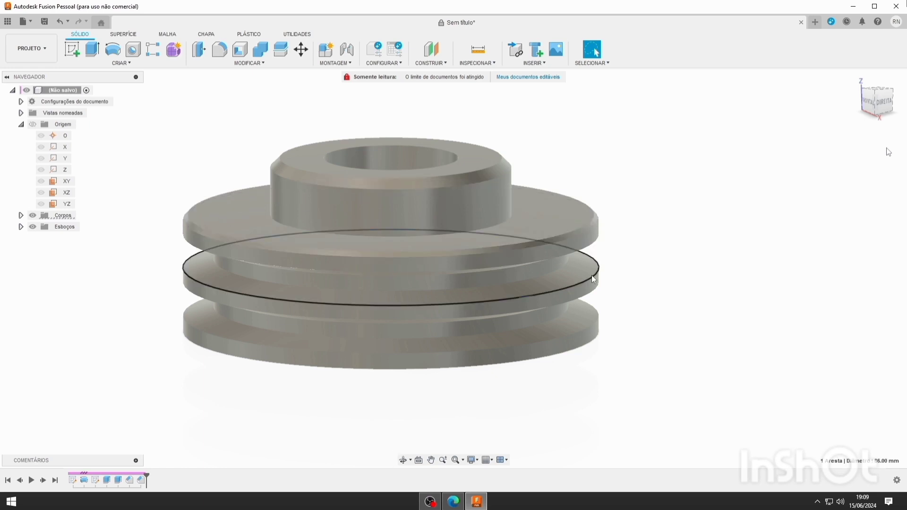
pyautogui.keyDown('shift'); pyautogui.click(597, 315); pyautogui.keyUp('shift')
pyautogui.click(250, 63)
pyautogui.click(245, 94)
pyautogui.write('0')
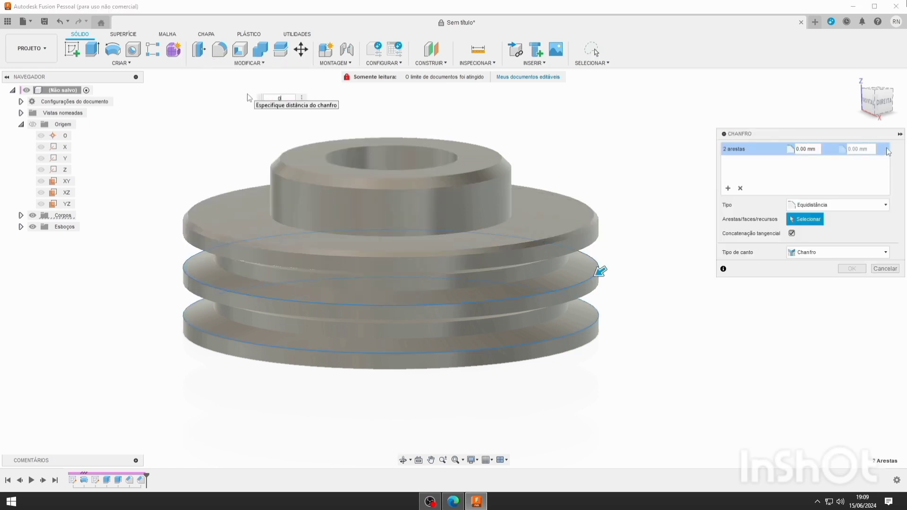
pyautogui.write('1')
pyautogui.press('Return')
# - Chamfer the lower outer edges of all three flanges by 1 mm
pyautogui.keyDown('shift'); pyautogui.moveTo(269, 412); pyautogui.dragTo(359, 380, button='middle'); pyautogui.keyUp('shift')
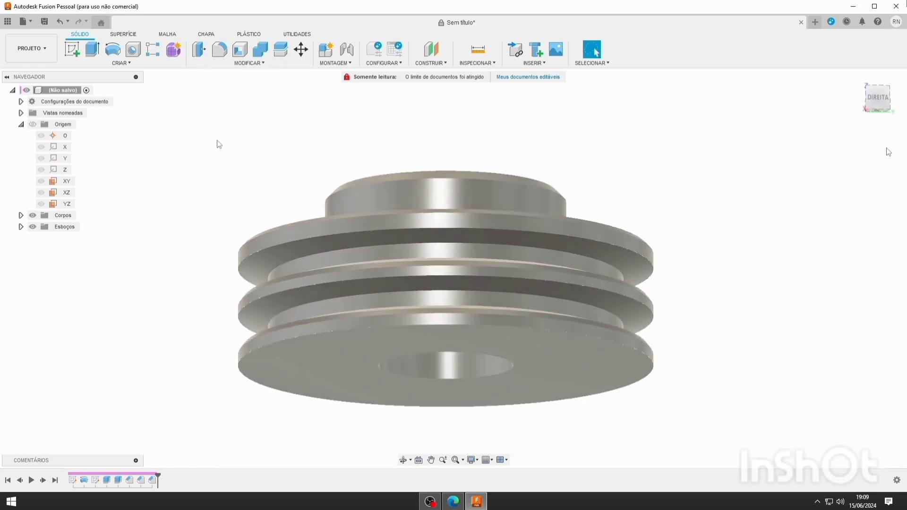
pyautogui.click(291, 240)
pyautogui.keyDown('shift'); pyautogui.click(275, 293); pyautogui.keyUp('shift')
pyautogui.keyDown('shift'); pyautogui.click(257, 348); pyautogui.keyUp('shift')
pyautogui.click(249, 63)
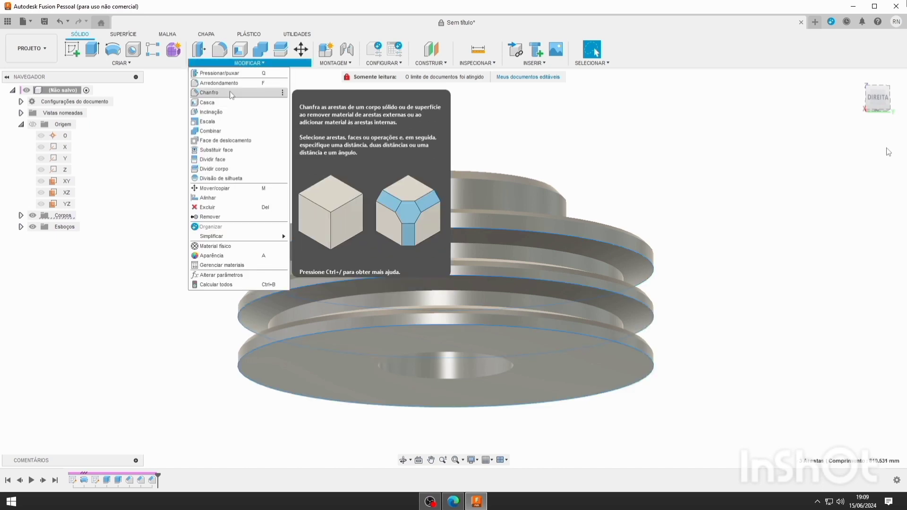
pyautogui.click(231, 95)
pyautogui.write('1')
pyautogui.press('Return')
# - Chamfer the circular edges at both ends of the central bore
pyautogui.keyDown('shift'); pyautogui.moveTo(395, 441); pyautogui.dragTo(414, 181, button='middle'); pyautogui.keyUp('shift')
pyautogui.keyDown('shift'); pyautogui.moveTo(431, 225); pyautogui.dragTo(282, 125, button='middle'); pyautogui.keyUp('shift')
pyautogui.click(386, 236)
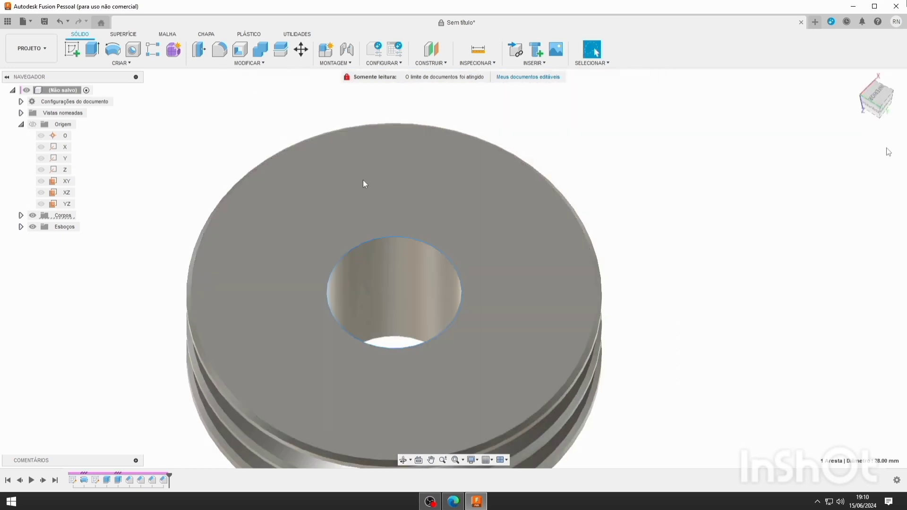
pyautogui.keyDown('ctrl'); pyautogui.click(386, 337); pyautogui.keyUp('ctrl')
pyautogui.click(248, 62)
pyautogui.click(233, 93)
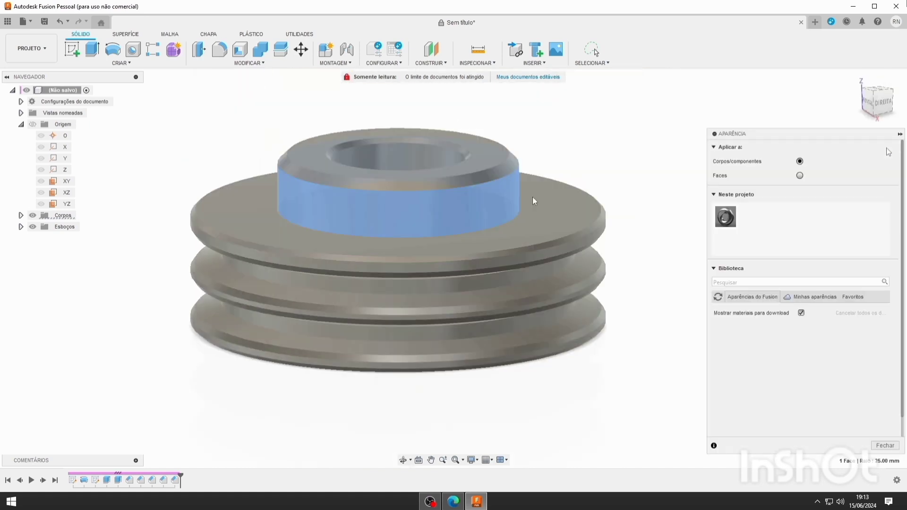
# - Browse the steel (Aço) appearances in the Metal category of the appearance library
pyautogui.click(738, 412)
pyautogui.scroll(-2, 738, 397)
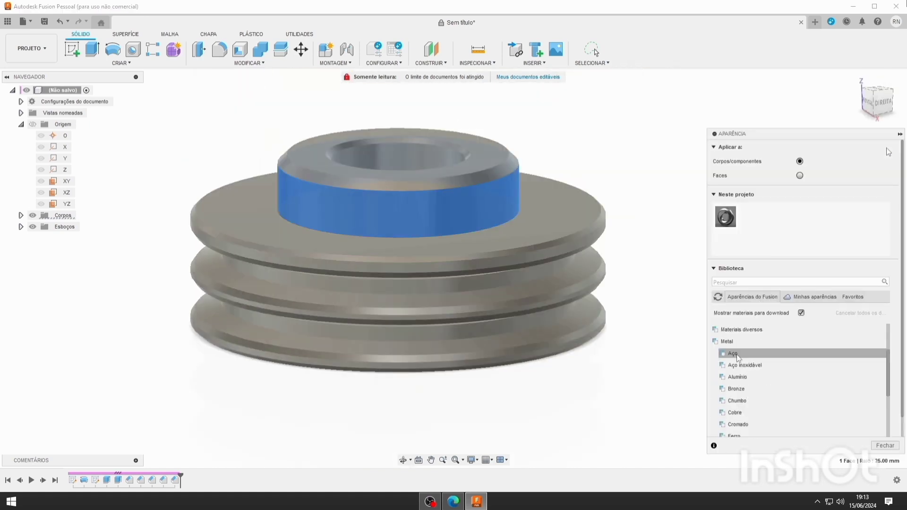
pyautogui.click(737, 356)
pyautogui.scroll(-1, 795, 365)
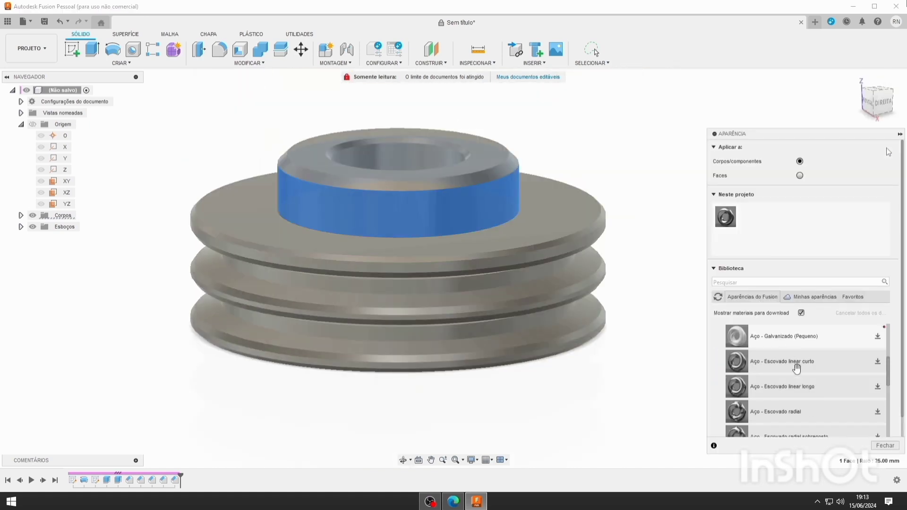
pyautogui.click(820, 300)
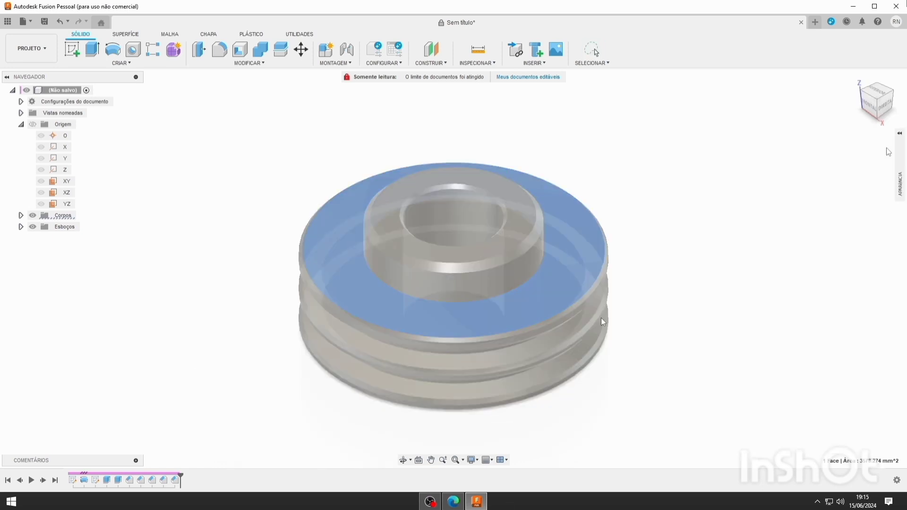
pyautogui.rightClick(603, 323)
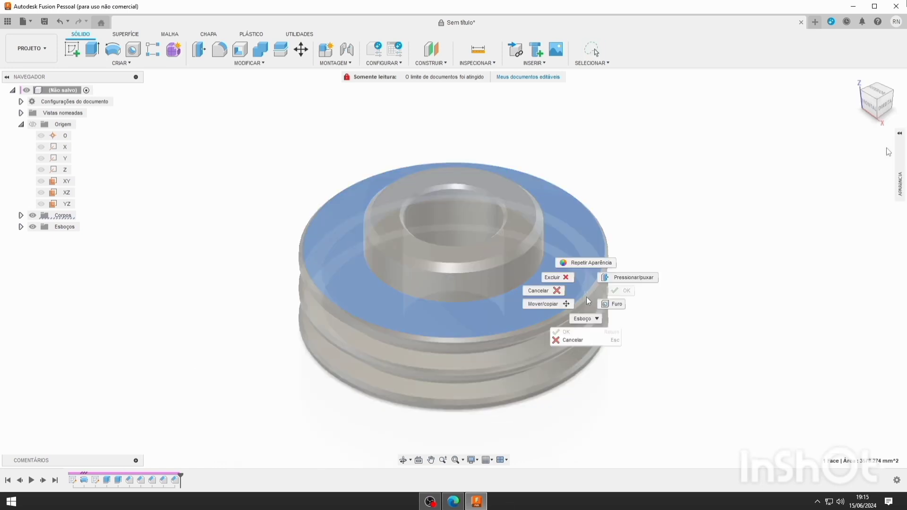
pyautogui.press('Escape')
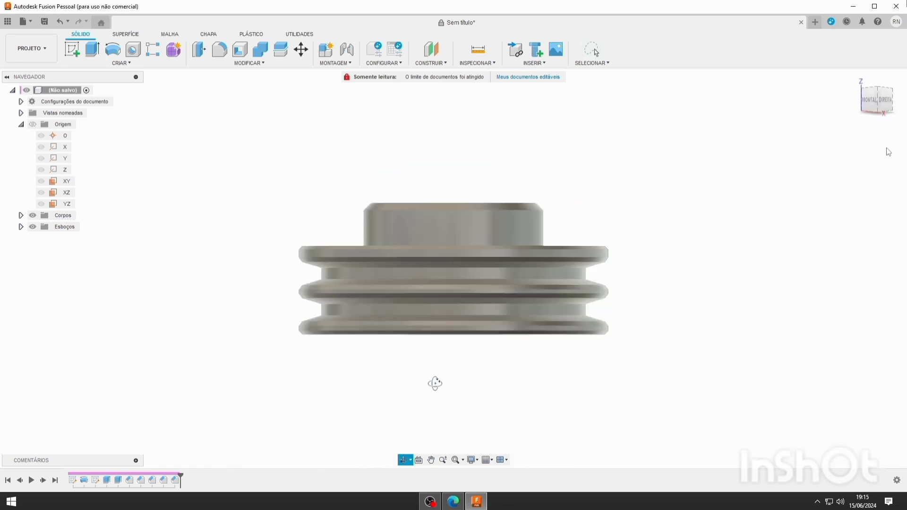
pyautogui.rightClick(480, 230)
pyautogui.press('Escape')
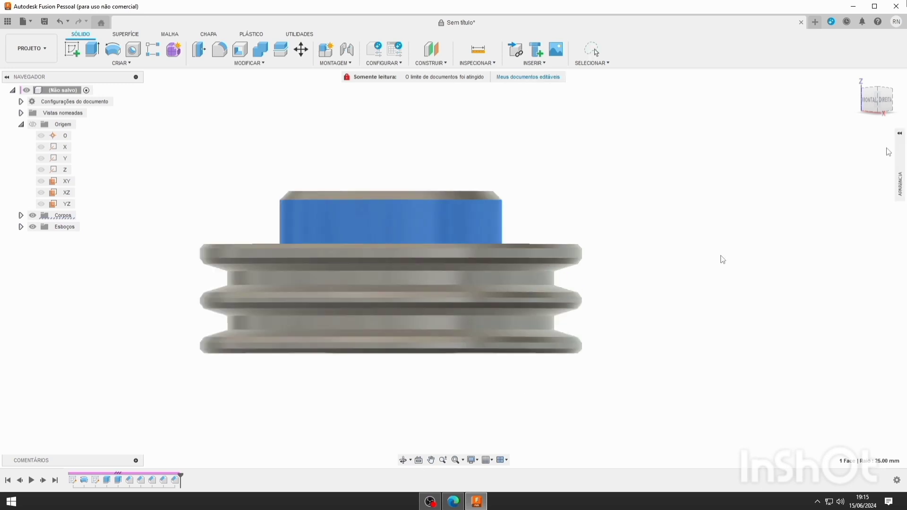
# - Apply the glossy paint appearance Pintura - Esmalte com brilho (Amarelo) to the whole pulley body
pyautogui.press('a')
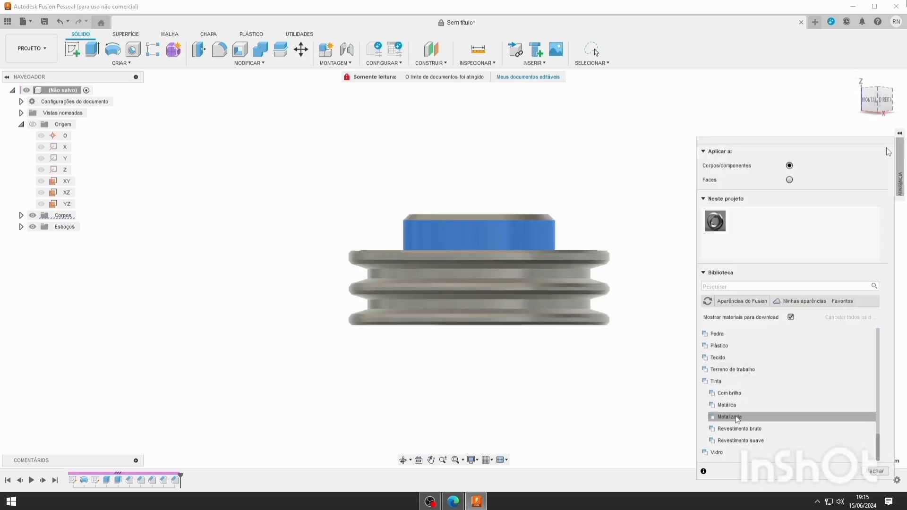
pyautogui.click(729, 393)
pyautogui.moveTo(769, 411)
pyautogui.mouseDown()
pyautogui.moveTo(510, 273)
pyautogui.moveTo(486, 331)
pyautogui.moveTo(459, 277)
pyautogui.mouseUp()
pyautogui.click(403, 460)
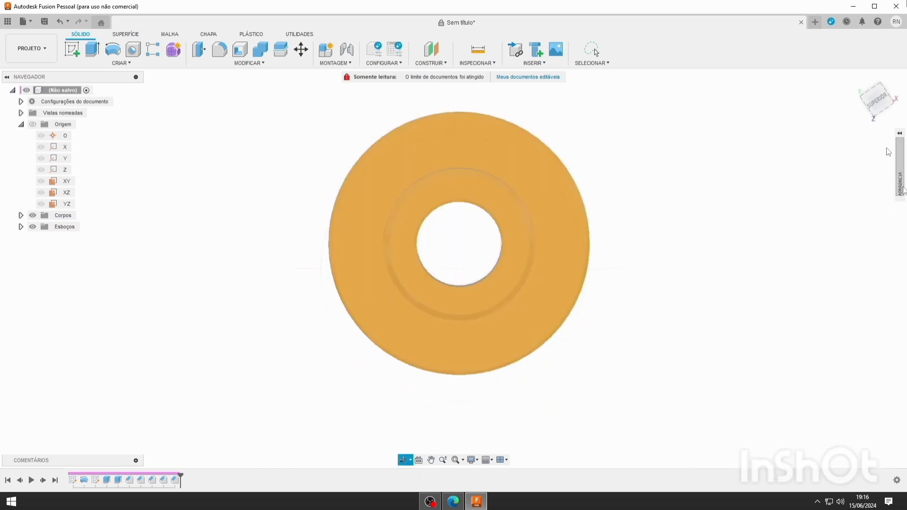
# - Try to apply another paint appearance from the library to the pulley body
pyautogui.press('a')
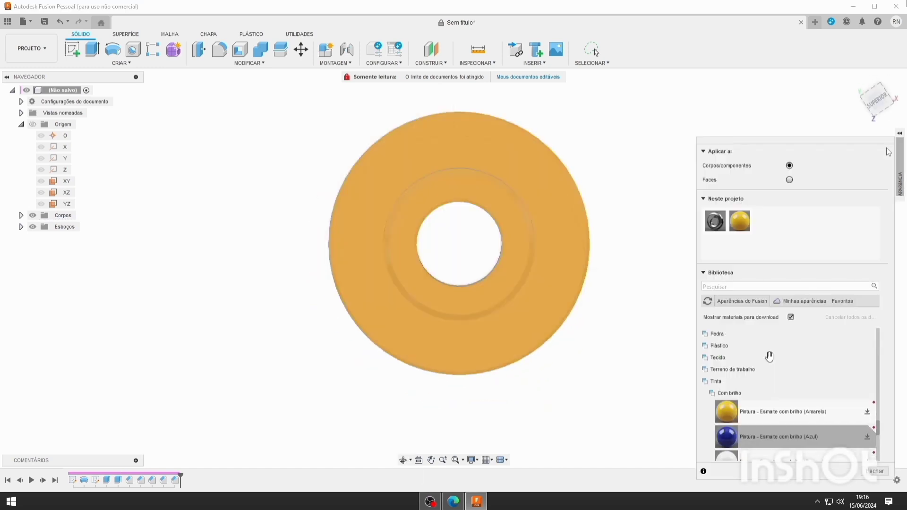
pyautogui.scroll(-2, 770, 359)
pyautogui.click(749, 396)
pyautogui.moveTo(766, 417); pyautogui.dragTo(547, 326)
pyautogui.keyDown('shift'); pyautogui.moveTo(477, 361); pyautogui.dragTo(542, 309, button='middle'); pyautogui.keyUp('shift')
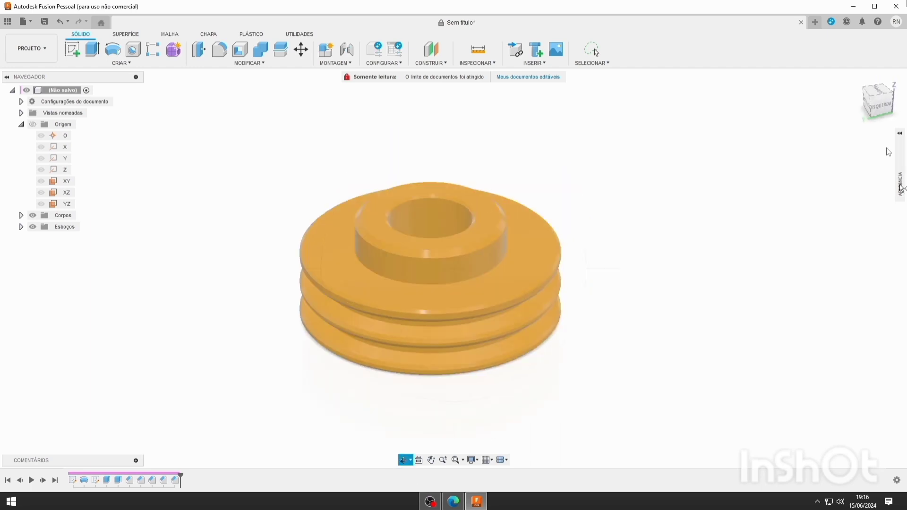
# - Look through the rough and smooth coating appearances in the paint library for another finish for the pulley
pyautogui.click(902, 188)
pyautogui.scroll(3, 770, 398)
pyautogui.scroll(2, 770, 398)
pyautogui.scroll(-10, 765, 406)
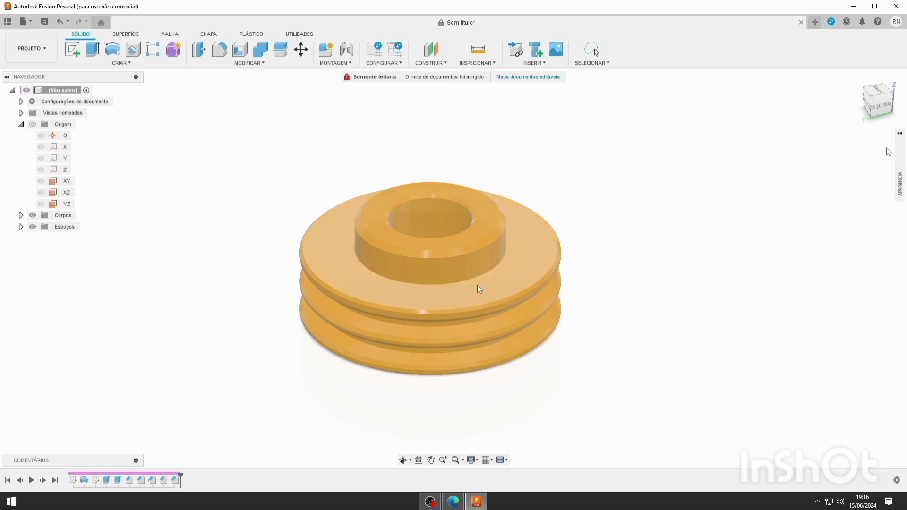
pyautogui.moveTo(900, 187)
pyautogui.scroll(-3, 759, 372)
pyautogui.scroll(-2, 760, 372)
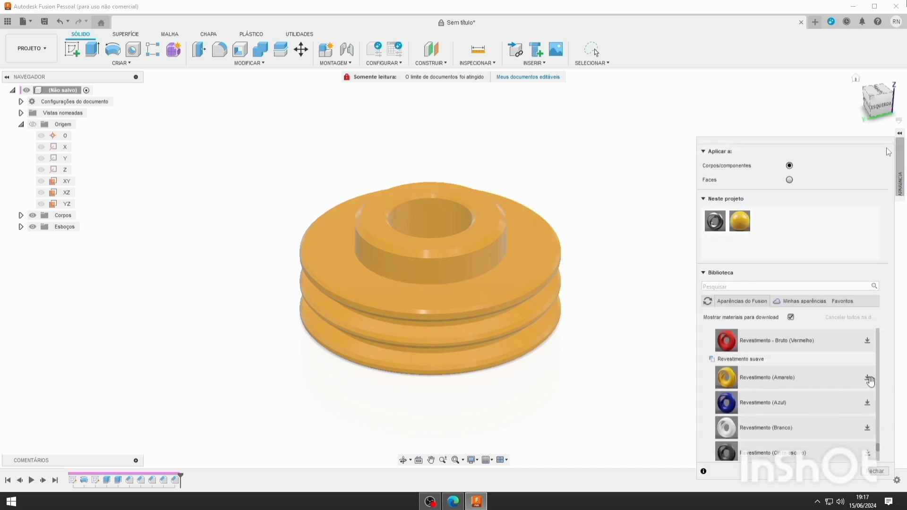
pyautogui.scroll(4, 418, 318)
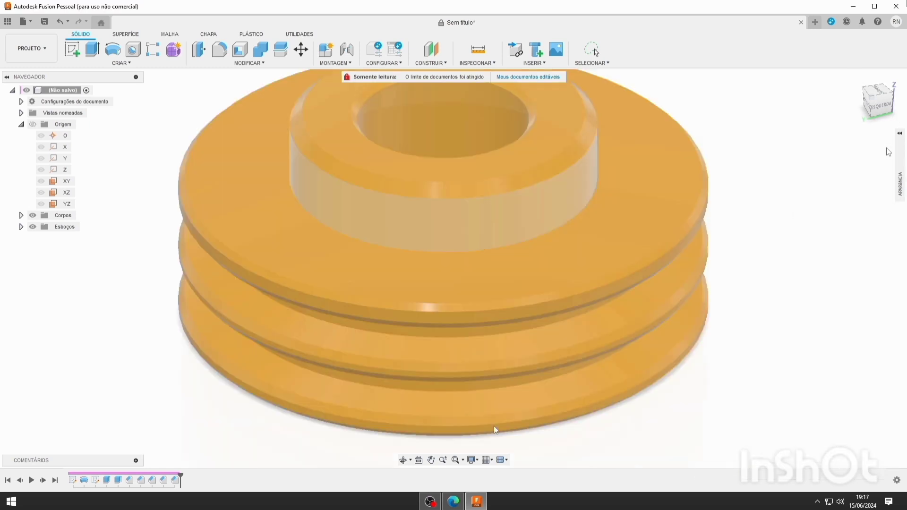
# - Examine the painted pulley from below and from above
pyautogui.click(487, 460)
pyautogui.click(495, 407)
pyautogui.keyDown('shift'); pyautogui.moveTo(555, 248); pyautogui.dragTo(519, 403, button='middle'); pyautogui.keyUp('shift')
pyautogui.click(487, 460)
pyautogui.click(495, 407)
pyautogui.scroll(3, 603, 335)
pyautogui.scroll(-8, 599, 334)
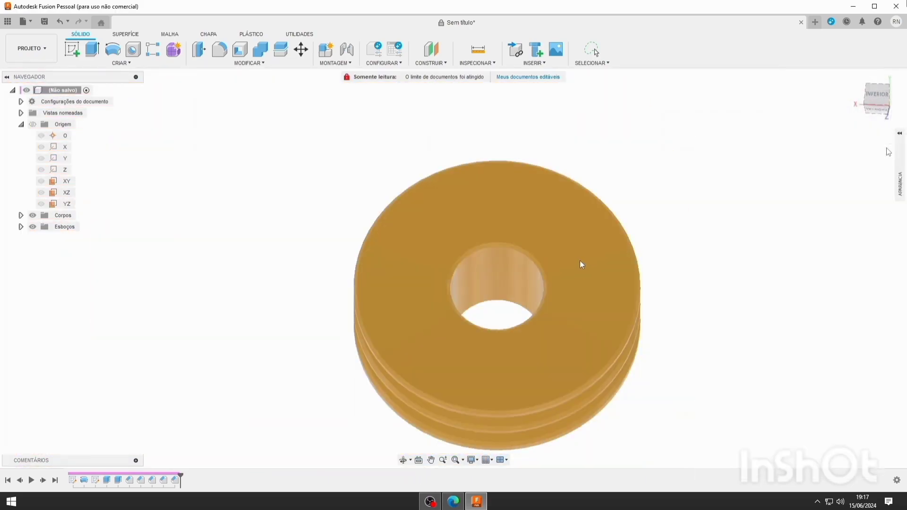
pyautogui.rightClick(581, 266)
pyautogui.click(583, 239)
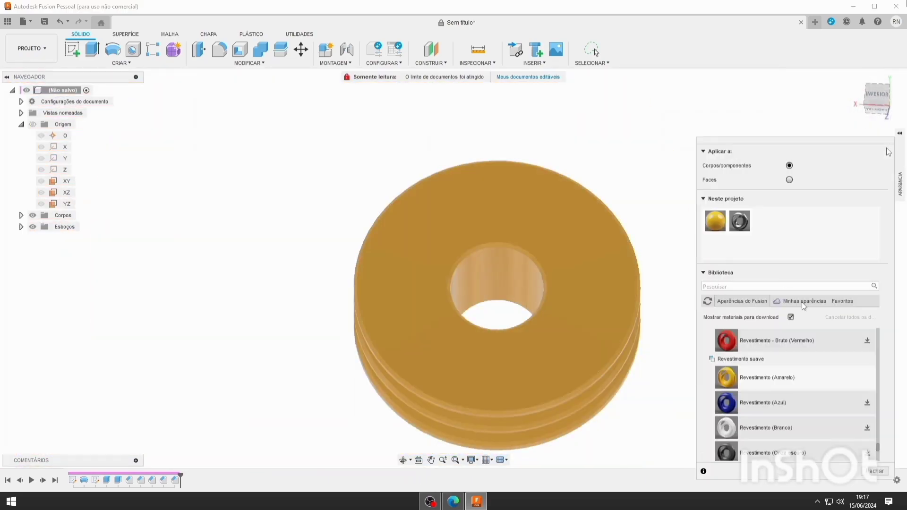
pyautogui.click(875, 471)
pyautogui.click(404, 460)
pyautogui.moveTo(580, 289); pyautogui.dragTo(493, 259)
pyautogui.scroll(4, 510, 282)
# - Apply a dark blue appearance from the library to the whole pulley body
pyautogui.click(900, 141)
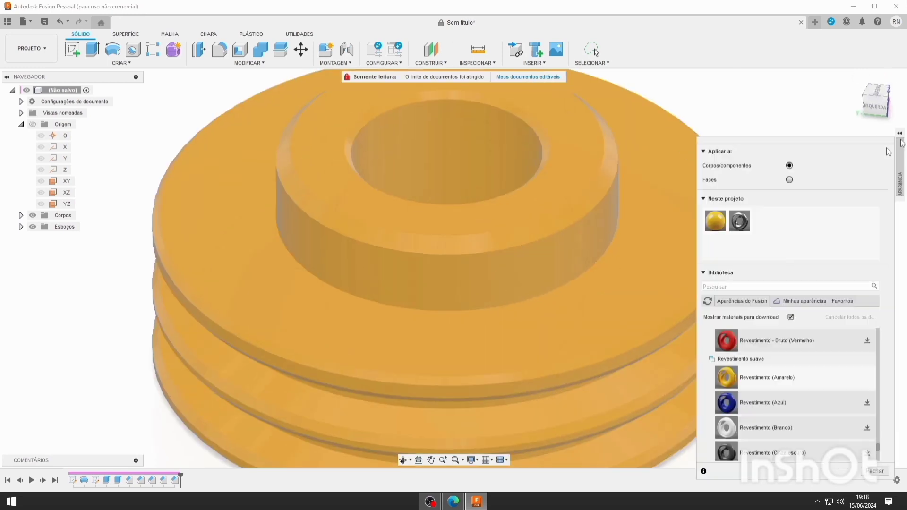
pyautogui.scroll(4, 760, 379)
pyautogui.scroll(2, 760, 379)
pyautogui.moveTo(728, 379); pyautogui.dragTo(576, 283)
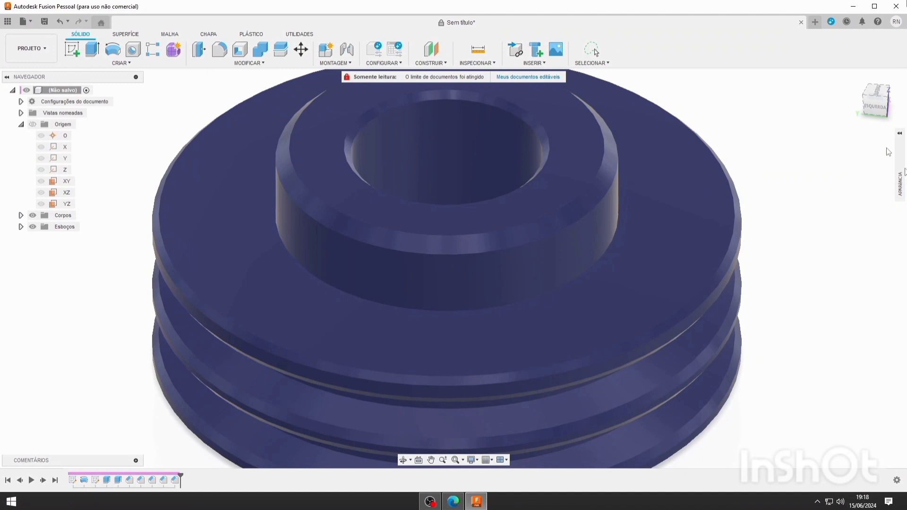
# - Apply a yellow appearance from the library to the whole pulley body
pyautogui.moveTo(901, 184)
pyautogui.scroll(-4, 790, 368)
pyautogui.scroll(1, 791, 369)
pyautogui.moveTo(869, 379); pyautogui.dragTo(659, 218)
pyautogui.press('F6')
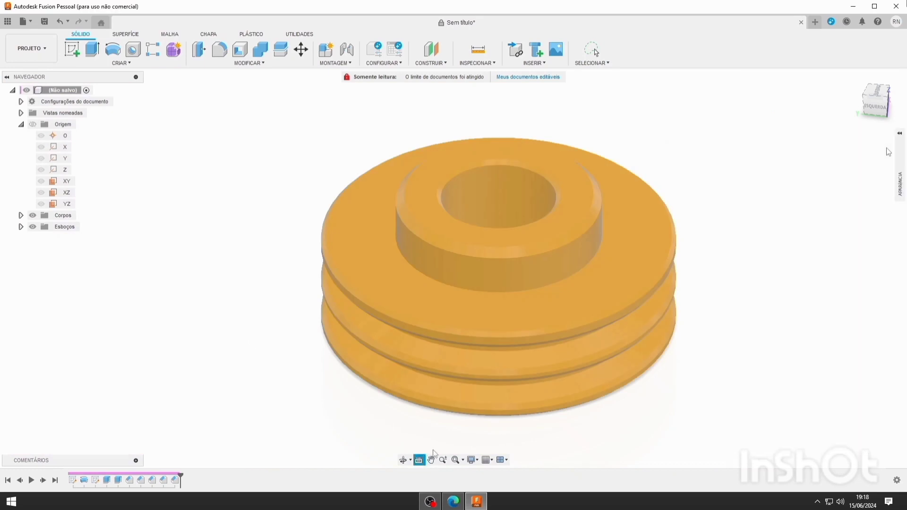
# - Sketch a 5.1 mm diameter circle on the YZ origin plane, midway up the hub, and finish the sketch
pyautogui.click(403, 460)
pyautogui.moveTo(413, 429)
pyautogui.mouseDown()
pyautogui.moveTo(516, 300)
pyautogui.moveTo(604, 229)
pyautogui.moveTo(476, 327)
pyautogui.moveTo(460, 370)
pyautogui.mouseUp()
pyautogui.click(73, 50)
pyautogui.click(326, 227)
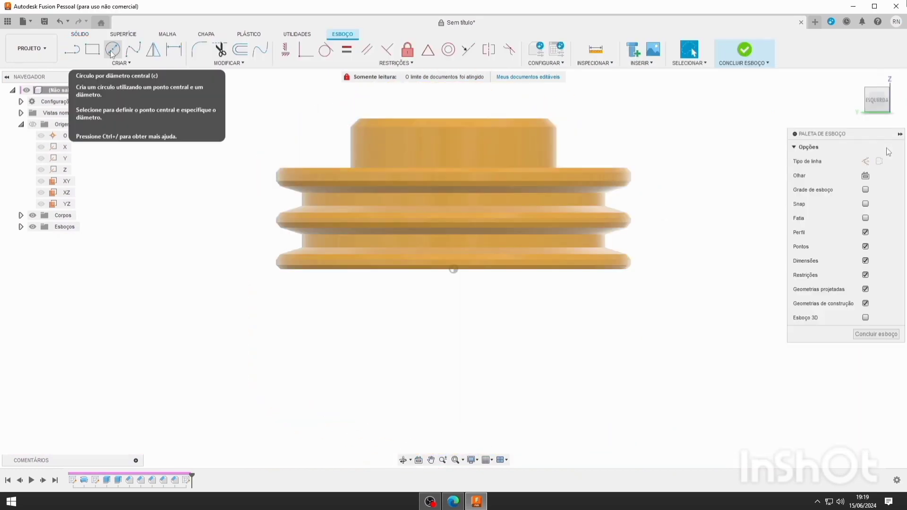
pyautogui.click(112, 49)
pyautogui.click(449, 147)
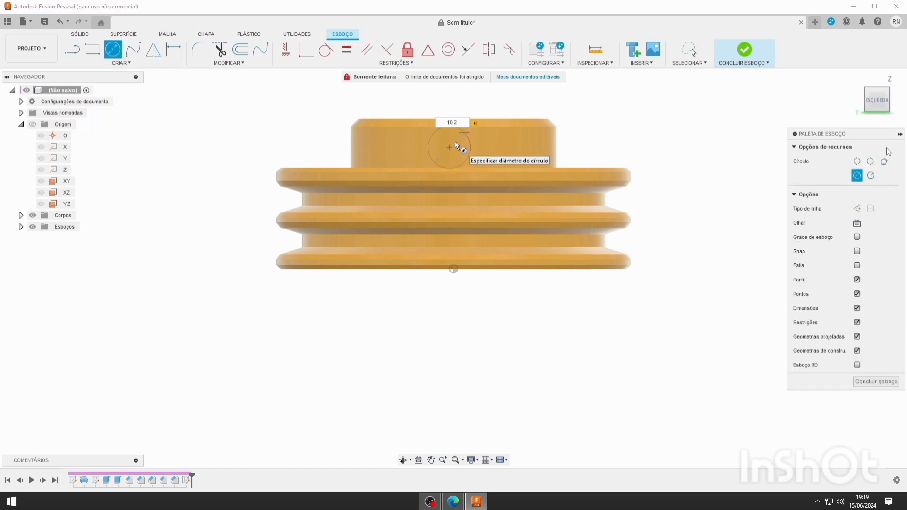
pyautogui.press('Return')
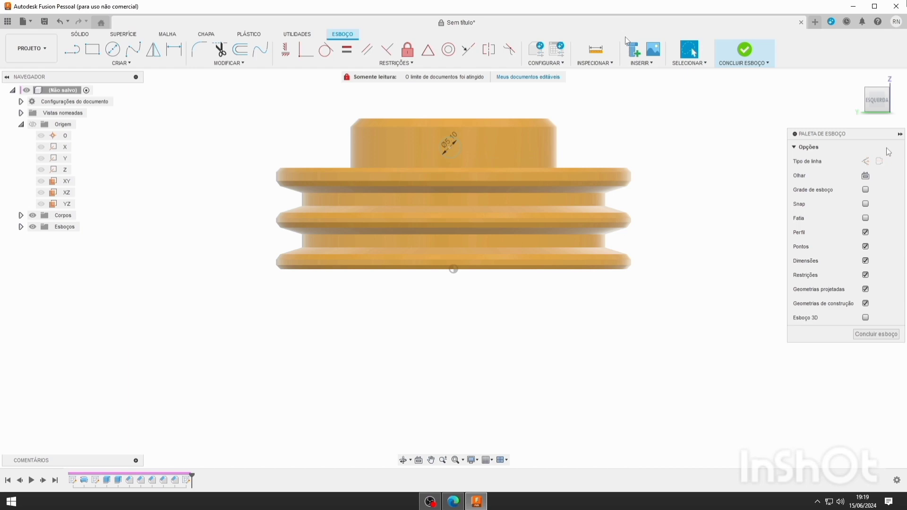
pyautogui.click(745, 51)
pyautogui.click(70, 52)
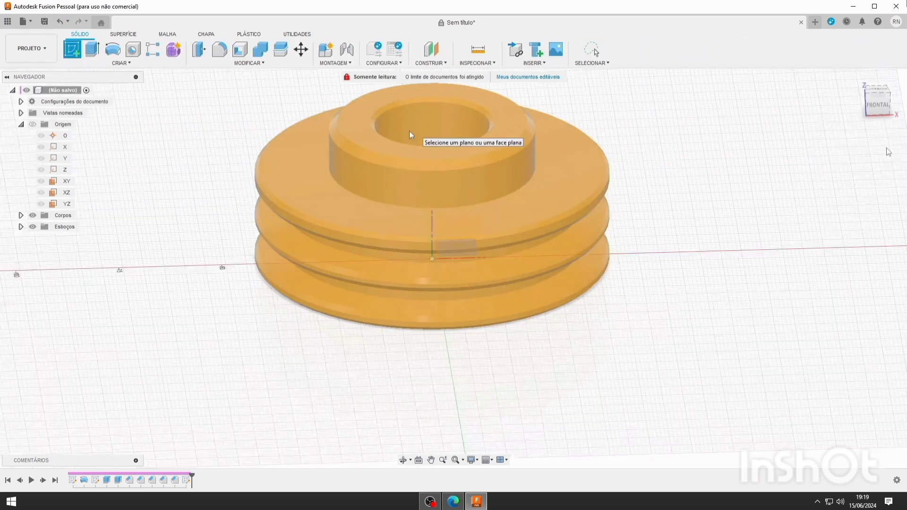
pyautogui.click(409, 132)
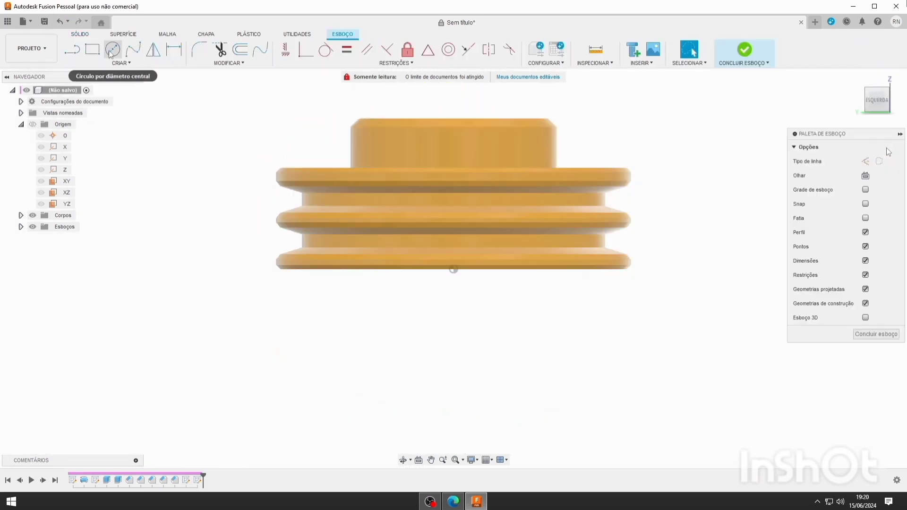
pyautogui.click(112, 49)
pyautogui.keyDown('shift'); pyautogui.moveTo(565, 274); pyautogui.dragTo(487, 182, button='middle'); pyautogui.keyUp('shift')
pyautogui.press('Escape')
# - Create another sketch on the YZ origin plane with a circle midway up the hub for its radial hole
pyautogui.click(72, 49)
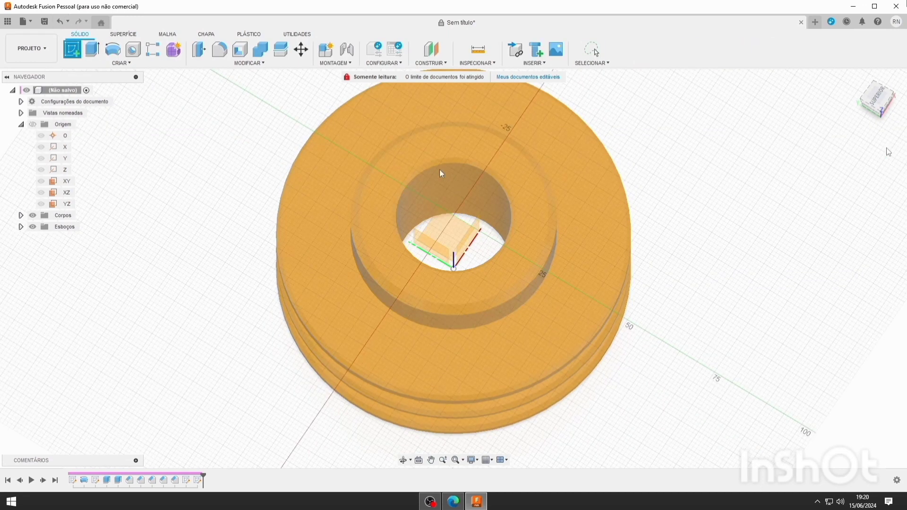
pyautogui.click(441, 248)
pyautogui.press('c')
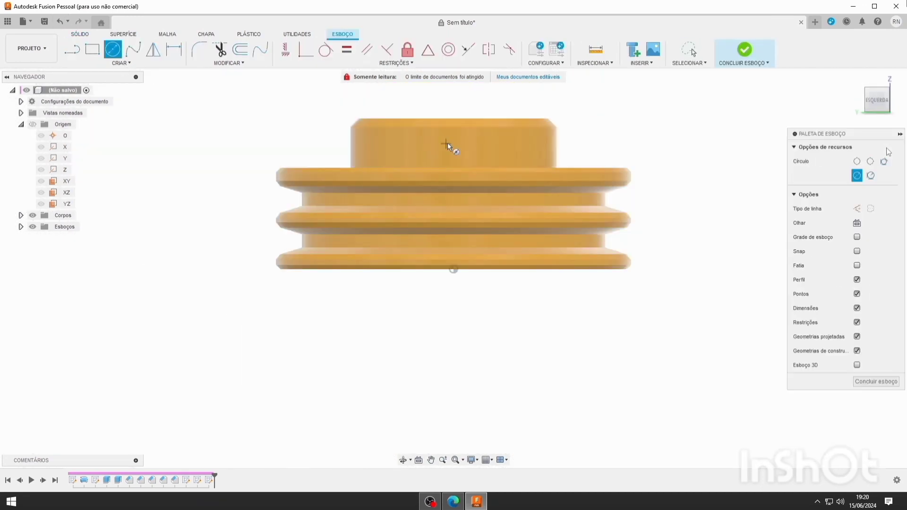
pyautogui.press('Return')
pyautogui.press('e')
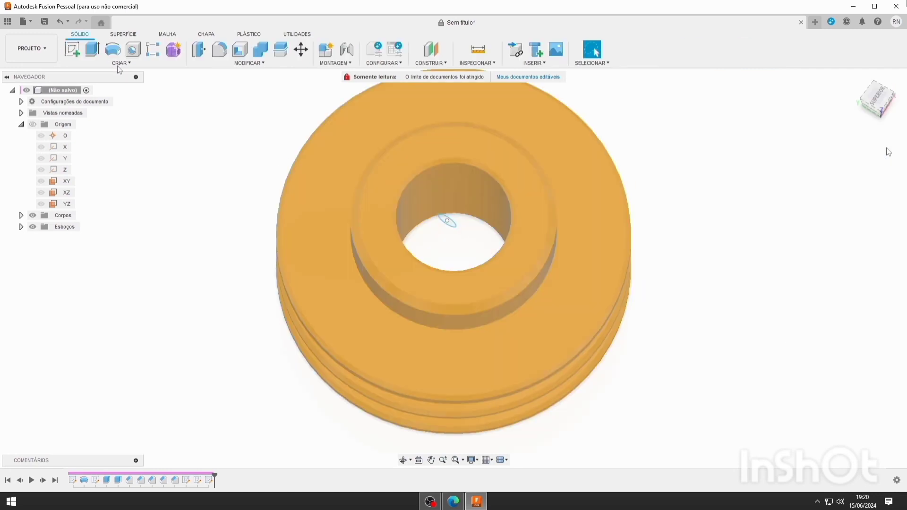
pyautogui.click(128, 63)
pyautogui.click(99, 179)
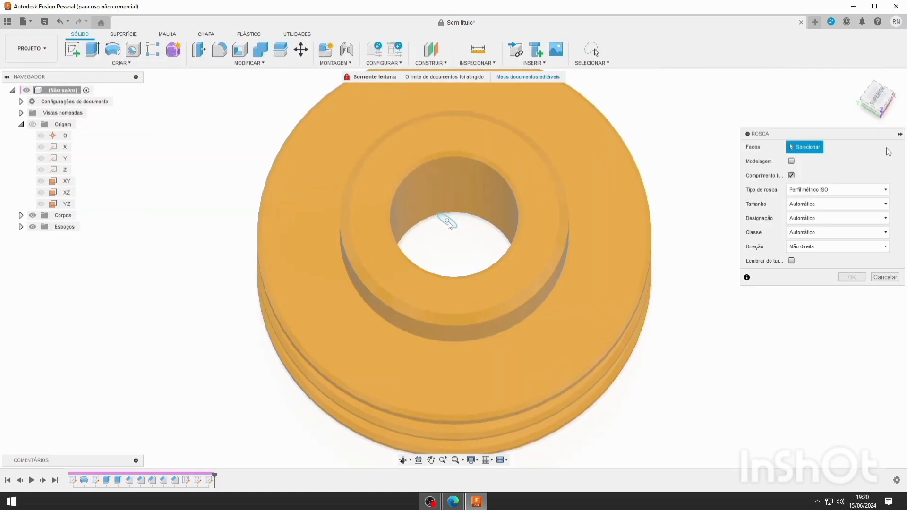
pyautogui.scroll(5, 449, 225)
# - Cut a radial hole through the hub wall from the sketched circle, about 25 mm deep
pyautogui.click(122, 63)
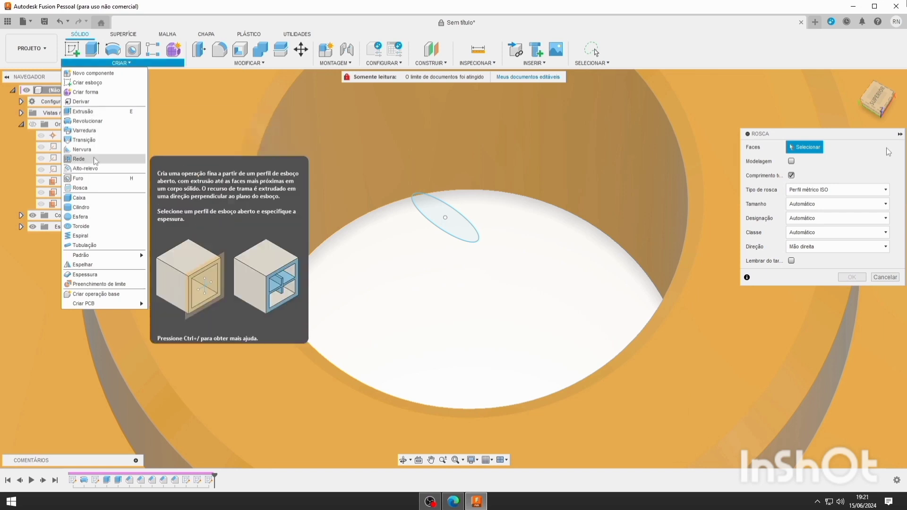
pyautogui.click(94, 179)
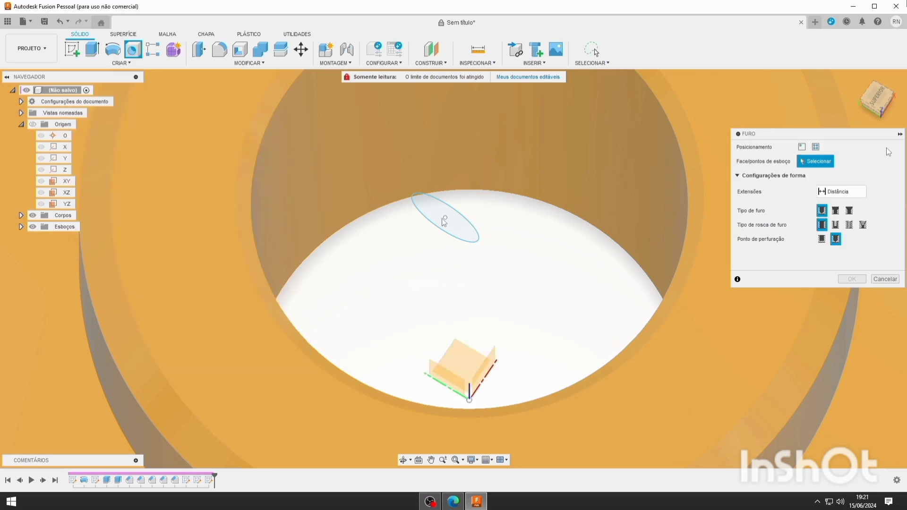
pyautogui.click(443, 219)
pyautogui.scroll(1, 257, 339)
pyautogui.moveTo(348, 277)
pyautogui.mouseDown()
pyautogui.moveTo(257, 338)
pyautogui.moveTo(193, 432)
pyautogui.mouseUp()
pyautogui.scroll(-4, 257, 338)
pyautogui.press('Return')
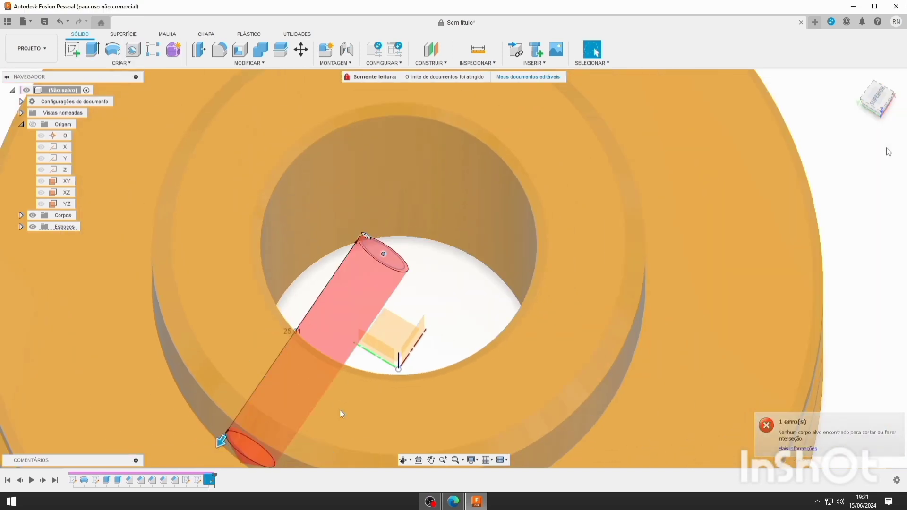
# - Add an ISO metric thread to the hub's radial hole, size 8.0 mm, designation M8x1.25, class 6H, right-handed
pyautogui.keyDown('shift'); pyautogui.moveTo(342, 414); pyautogui.dragTo(308, 263, button='middle'); pyautogui.keyUp('shift')
pyautogui.scroll(3, 308, 263)
pyautogui.click(121, 63)
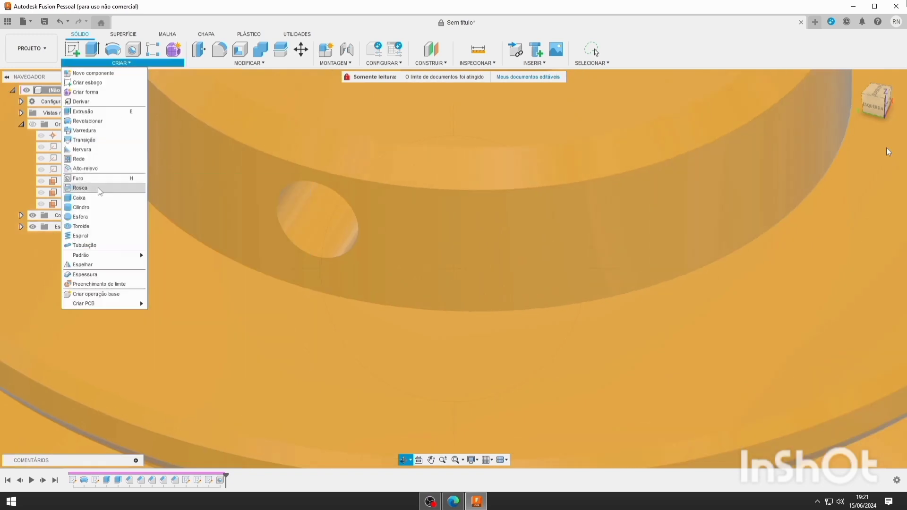
pyautogui.click(95, 189)
pyautogui.click(280, 226)
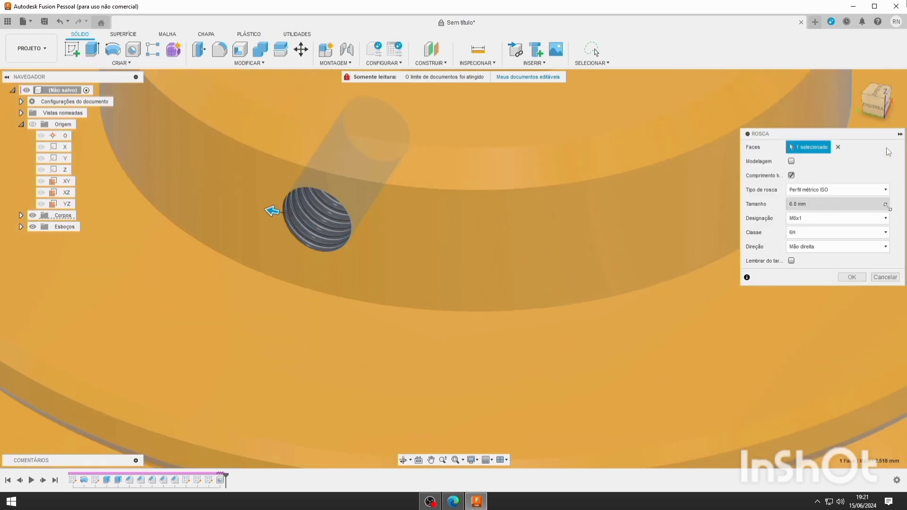
pyautogui.click(886, 205)
pyautogui.click(809, 329)
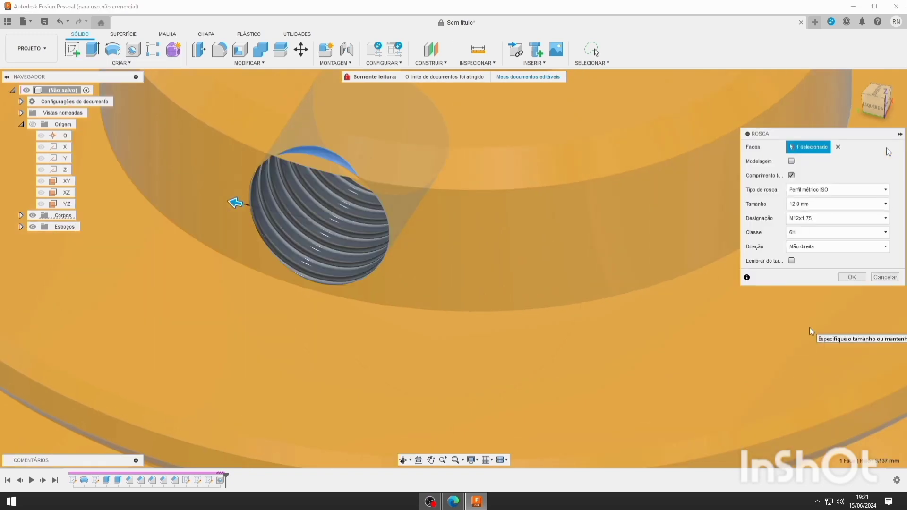
pyautogui.keyDown('shift'); pyautogui.moveTo(446, 288); pyautogui.dragTo(568, 188, button='middle'); pyautogui.keyUp('shift')
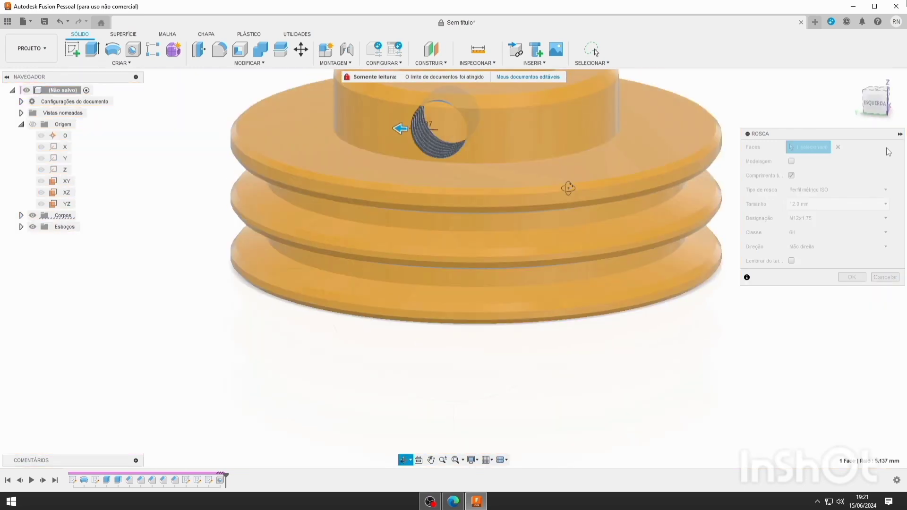
pyautogui.click(886, 204)
pyautogui.click(828, 234)
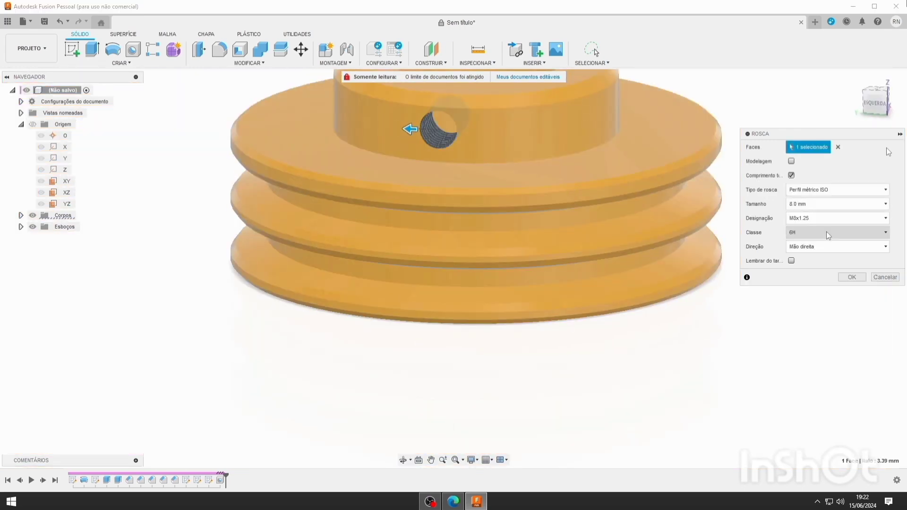
pyautogui.click(852, 278)
# - Examine the threaded radial hole in the hub and the pulley as a whole
pyautogui.scroll(5, 471, 183)
pyautogui.click(407, 462)
pyautogui.moveTo(255, 279); pyautogui.dragTo(163, 345)
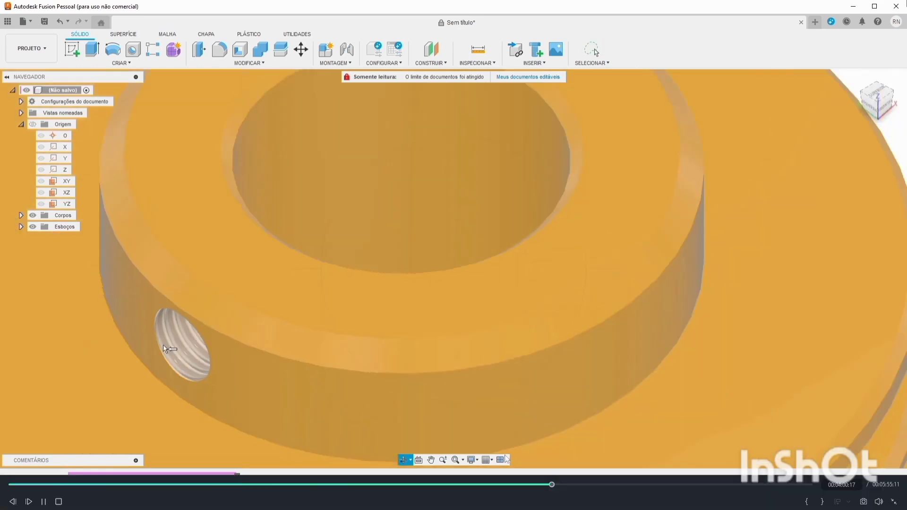
pyautogui.scroll(-5, 165, 342)
pyautogui.click(431, 462)
pyautogui.moveTo(352, 389); pyautogui.dragTo(474, 296)
pyautogui.scroll(1, 474, 296)
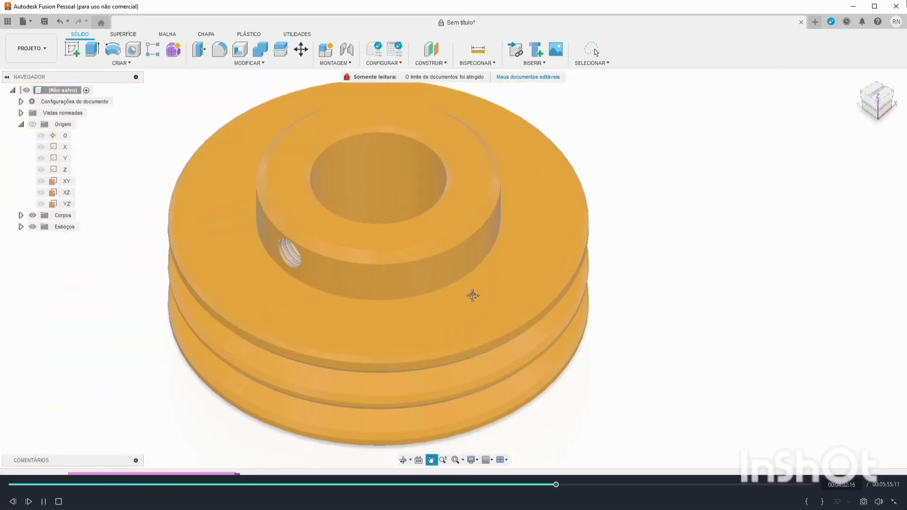
pyautogui.scroll(-1, 474, 295)
pyautogui.press('Escape')
# - Try a chamfer on the outer edge of the threaded hub hole and undo it
pyautogui.click(404, 461)
pyautogui.moveTo(350, 314); pyautogui.dragTo(567, 298)
pyautogui.scroll(5, 352, 161)
pyautogui.moveTo(284, 236); pyautogui.dragTo(409, 219)
pyautogui.scroll(2, 591, 222)
pyautogui.scroll(3, 591, 221)
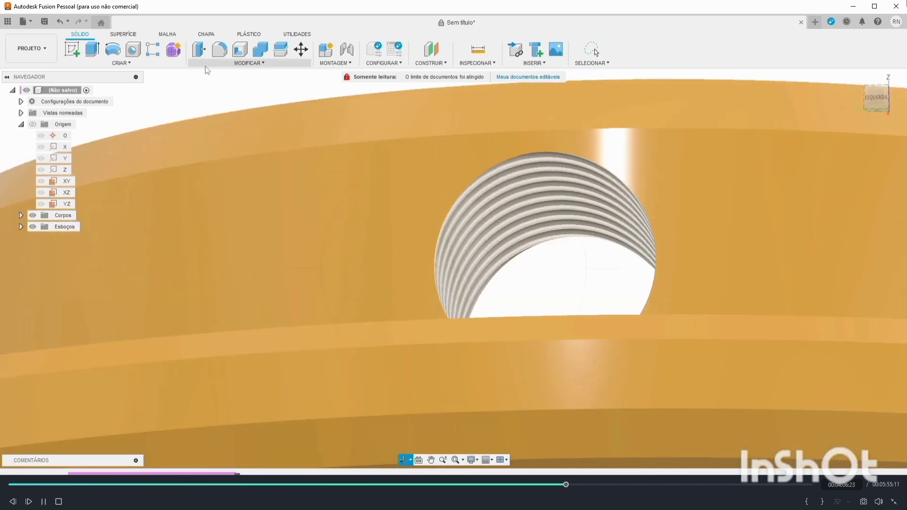
pyautogui.click(249, 63)
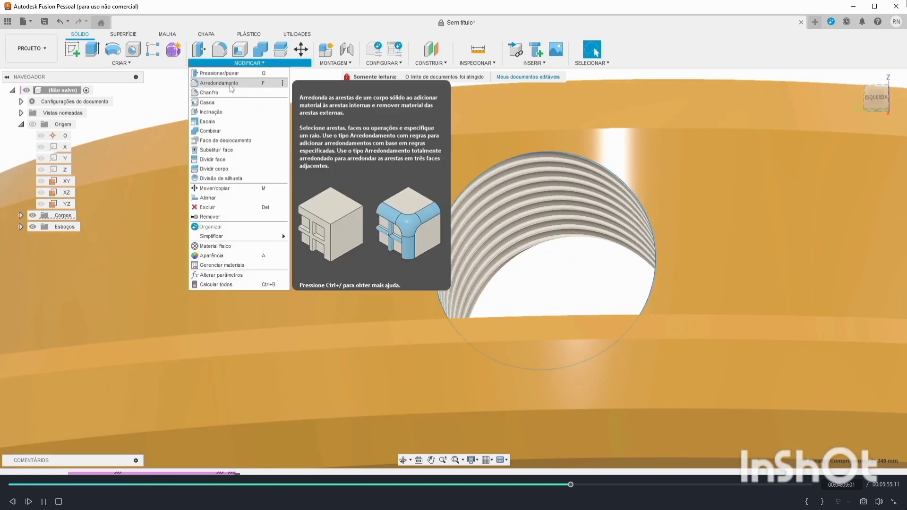
pyautogui.click(222, 93)
pyautogui.click(520, 150)
pyautogui.press('Return')
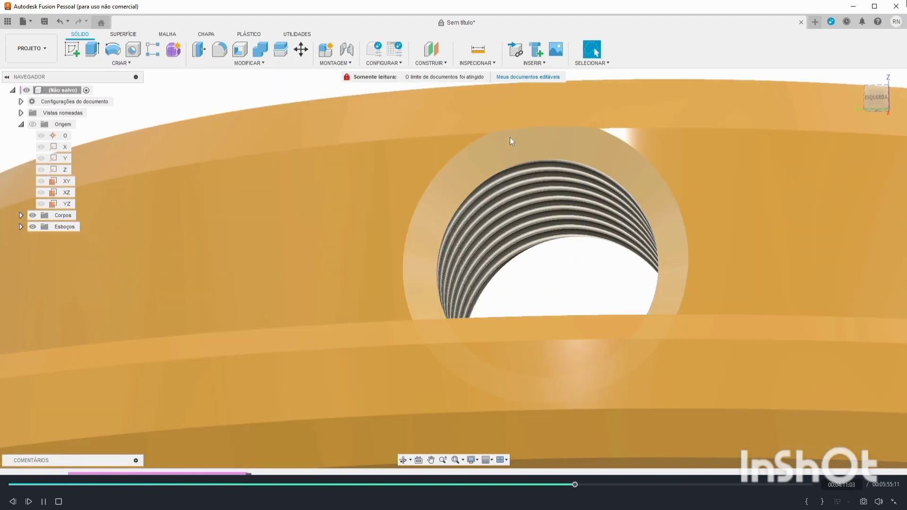
pyautogui.click(60, 21)
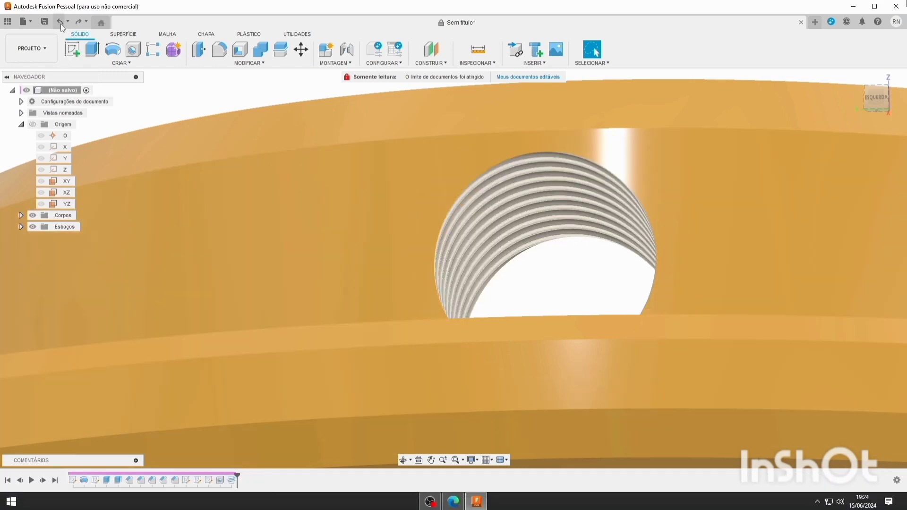
# - Chamfer the outer edge of the threaded hub hole with a small equal distance
pyautogui.click(249, 62)
pyautogui.click(244, 98)
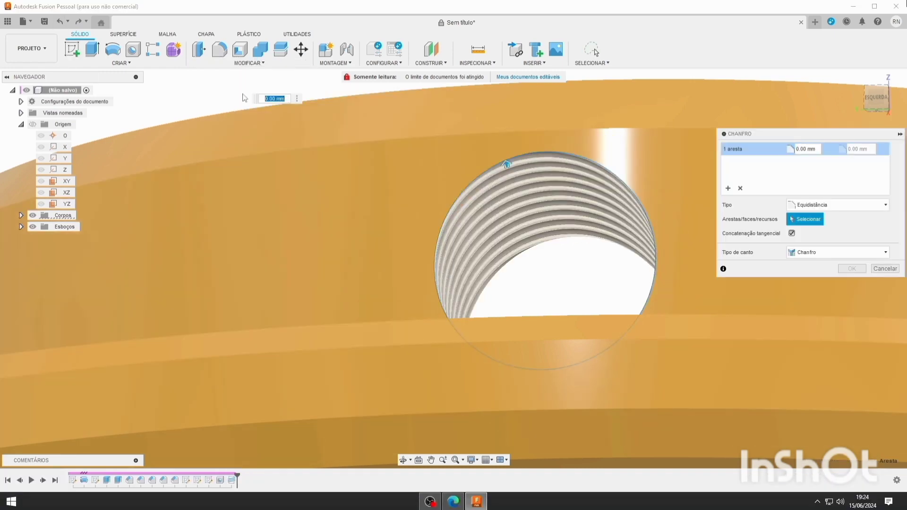
pyautogui.press('Return')
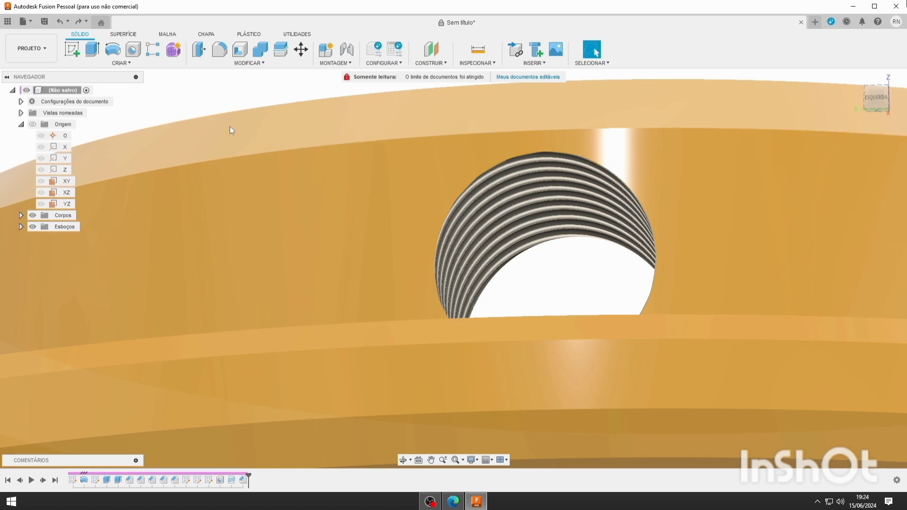
# - Try to add a 0.1 mm equal-distance chamfer to the threaded hole's outer edge
pyautogui.scroll(-1, 514, 156)
pyautogui.click(514, 156)
pyautogui.click(249, 63)
pyautogui.click(238, 94)
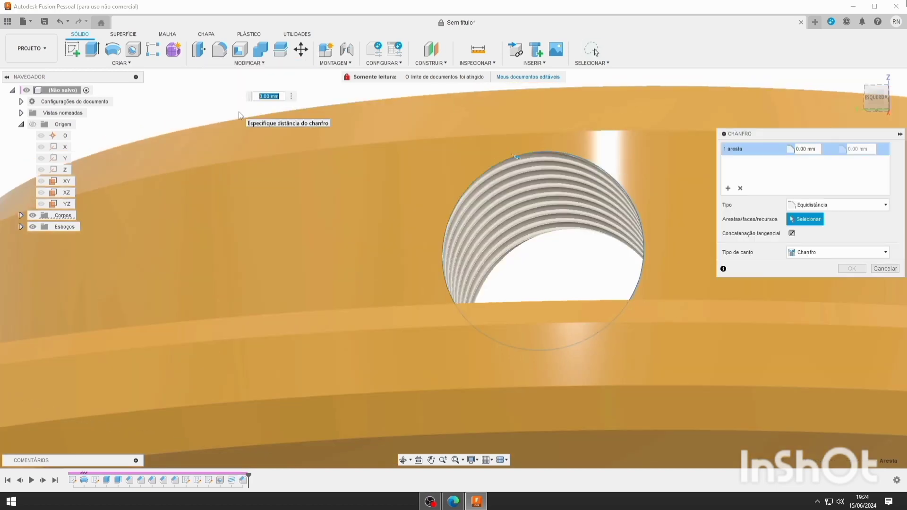
pyautogui.write('0.1')
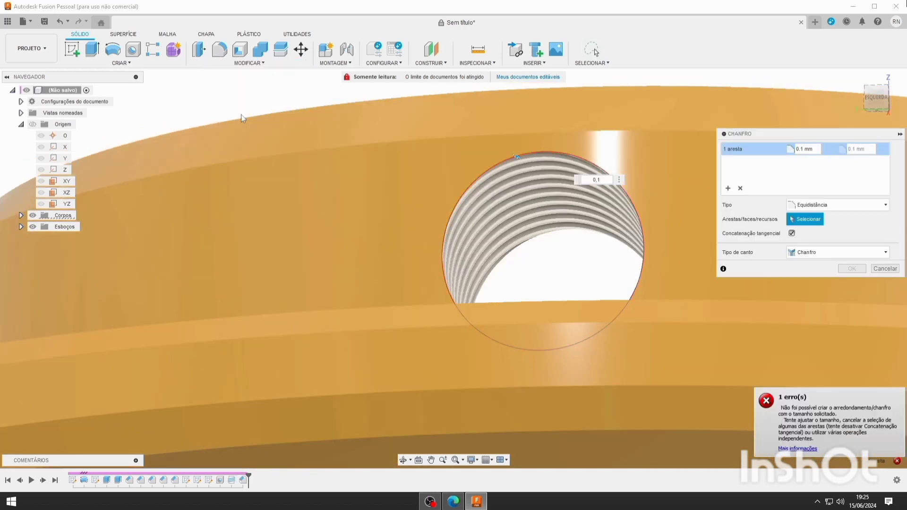
pyautogui.press('Escape')
pyautogui.scroll(-4, 730, 329)
pyautogui.keyDown('shift'); pyautogui.moveTo(730, 329); pyautogui.dragTo(469, 268, button='middle'); pyautogui.keyUp('shift')
pyautogui.scroll(-5, 477, 248)
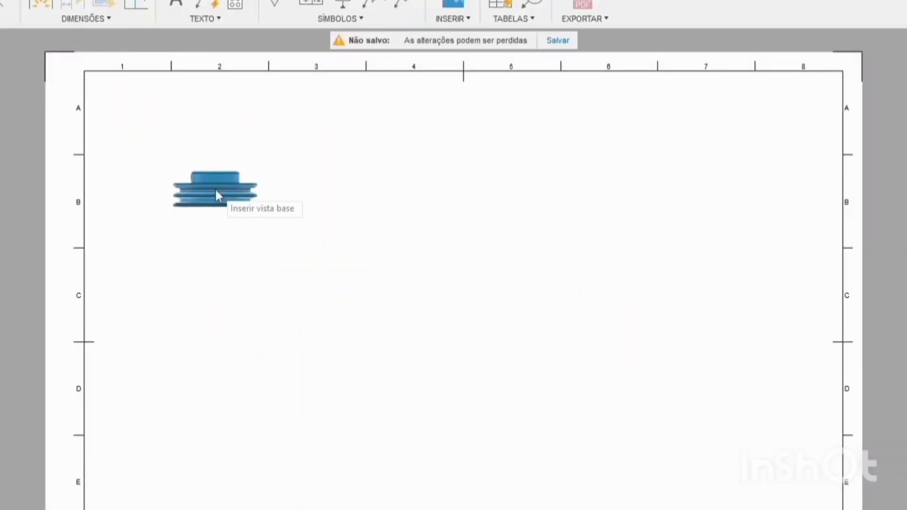
# - Place a shaded side view of the pulley as the base view near zone B2 of the drawing sheet
pyautogui.click(208, 191)
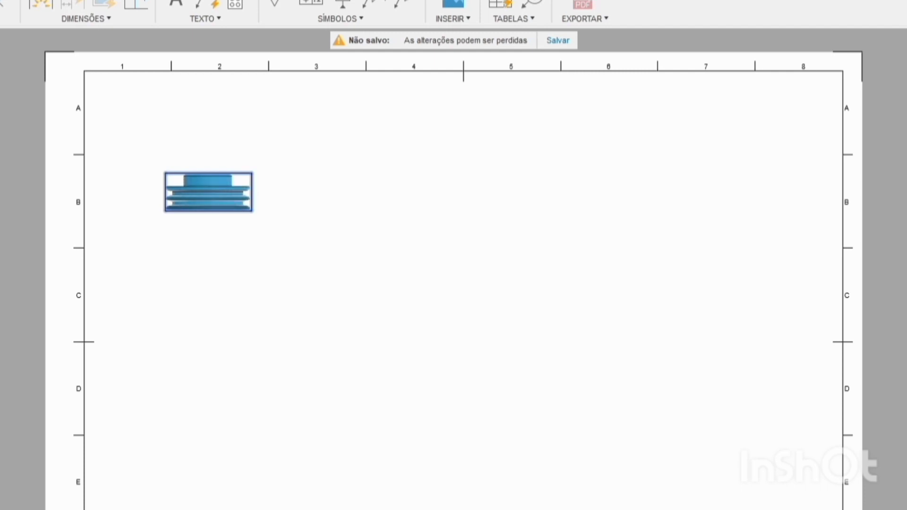
pyautogui.scroll(3, 175, 147)
pyautogui.scroll(-4, 378, 270)
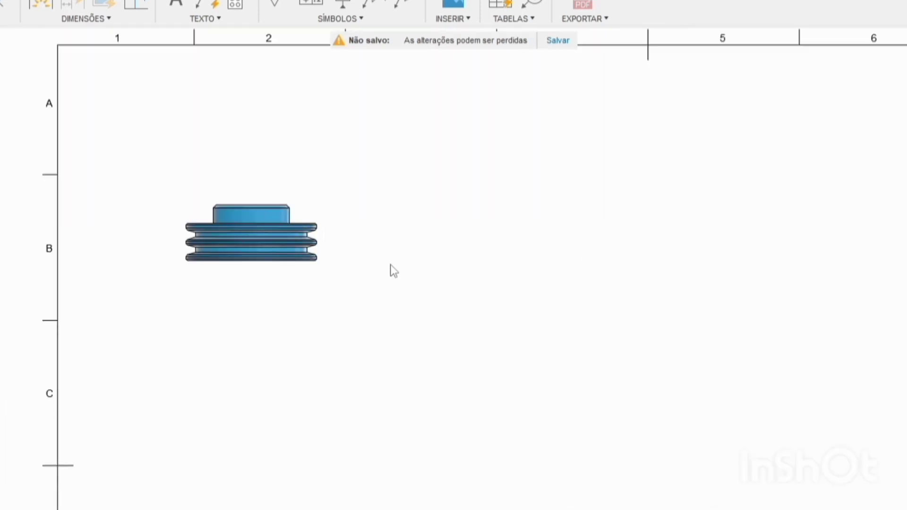
# - Enlarge the pulley's base view and move it to zones A to C, 1 to 4, of the drawing sheet
pyautogui.click(330, 254)
pyautogui.scroll(4, 476, 367)
pyautogui.scroll(-2, 402, 270)
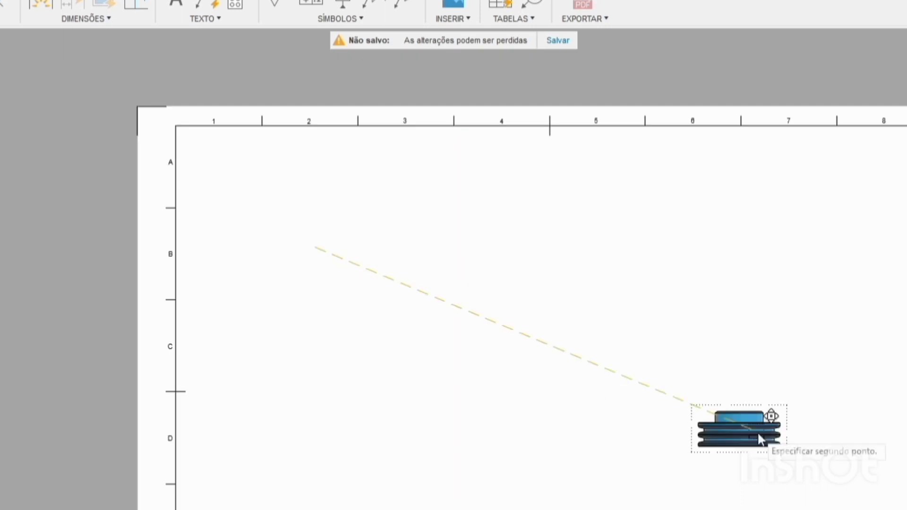
pyautogui.click(756, 421)
pyautogui.click(851, 460)
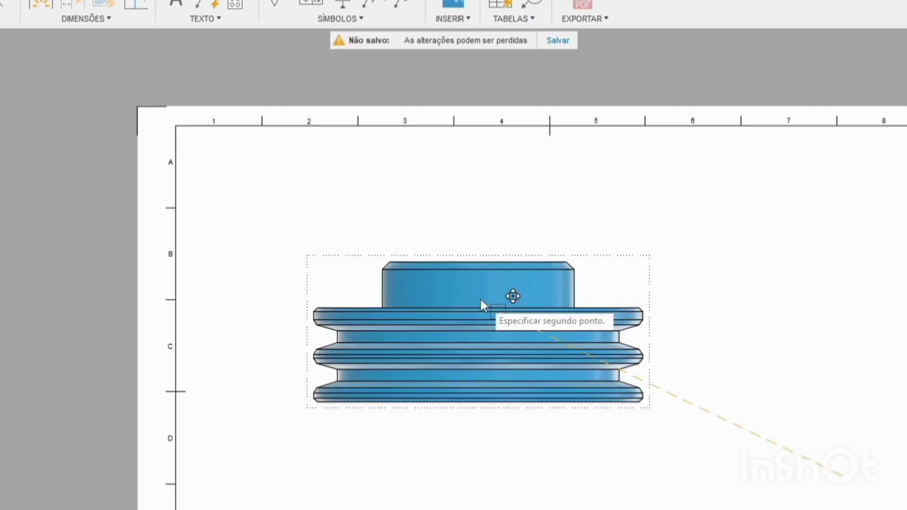
pyautogui.click(406, 225)
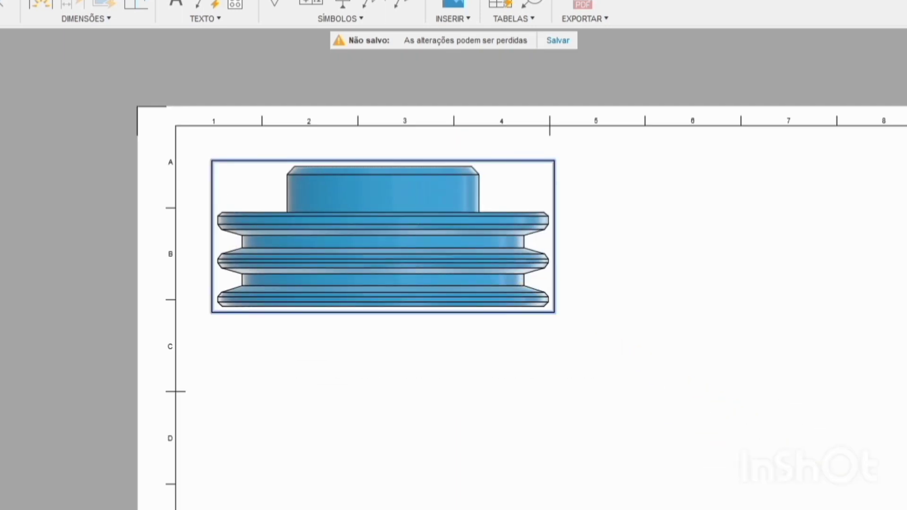